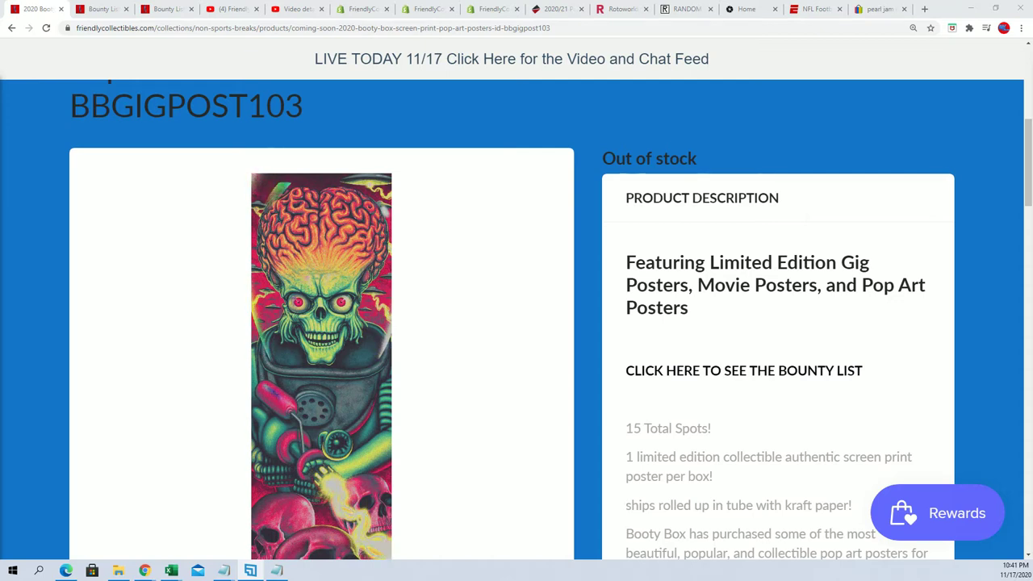
Select the poster ID in the page heading.
{"action": "left_click_drag", "start_coordinate": [324, 104], "coordinate": [89, 106]}
{"action": "scroll", "coordinate": [172, 145], "scroll_direction": "up", "scroll_amount": 1}
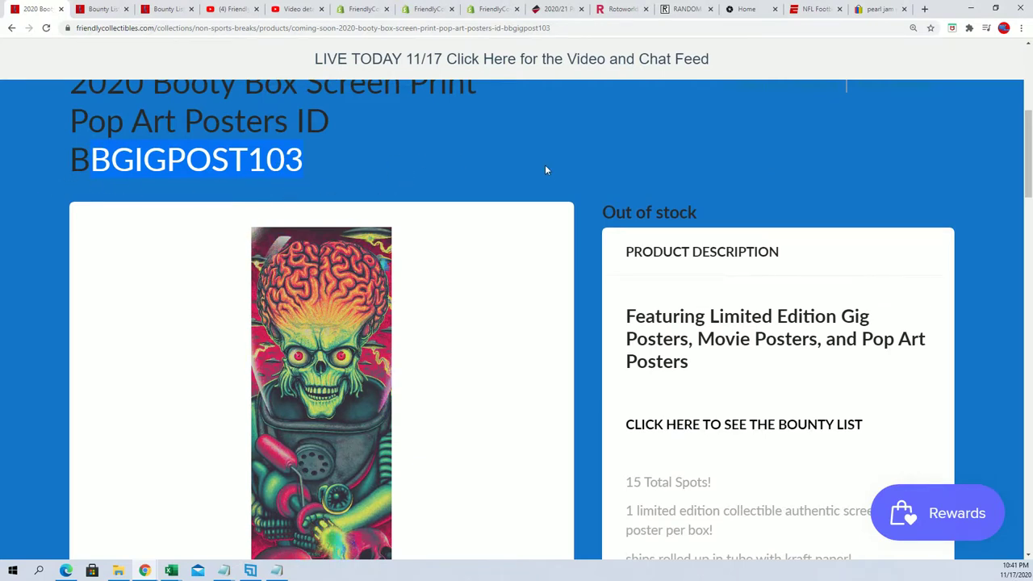
{"action": "scroll", "coordinate": [604, 269], "scroll_direction": "down", "scroll_amount": 1}
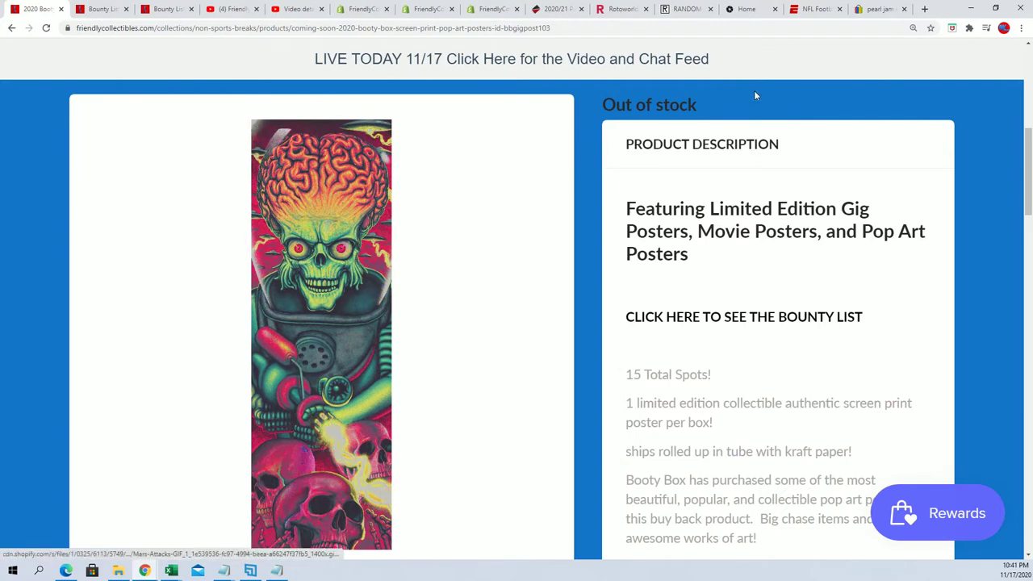
Open a fresh List Randomizer form from Lists & More on RANDOM.ORG.
{"action": "left_click", "coordinate": [682, 12]}
{"action": "scroll", "coordinate": [355, 194], "scroll_direction": "up", "scroll_amount": 2}
{"action": "mouse_move", "coordinate": [419, 74]}
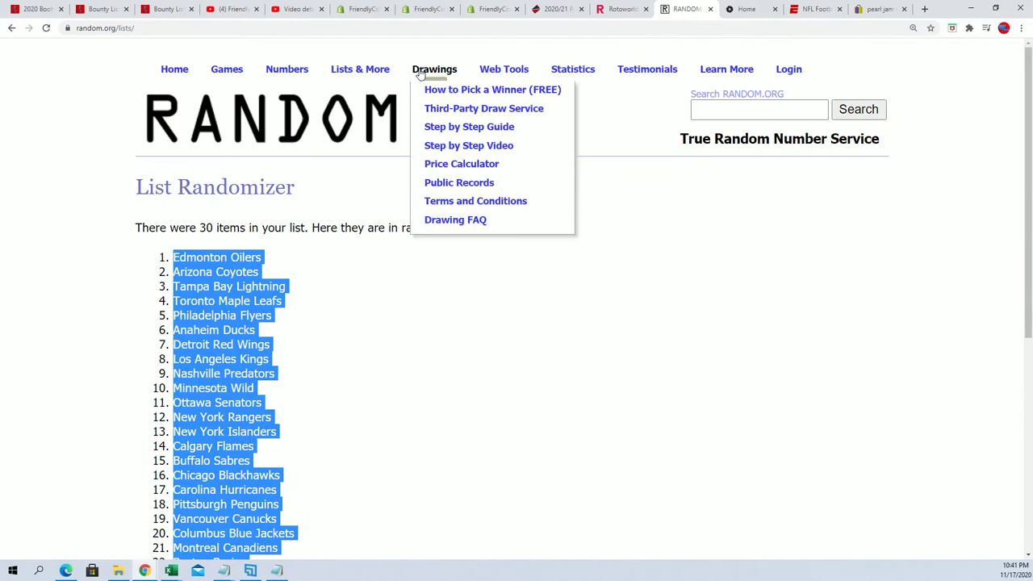
{"action": "mouse_move", "coordinate": [378, 70]}
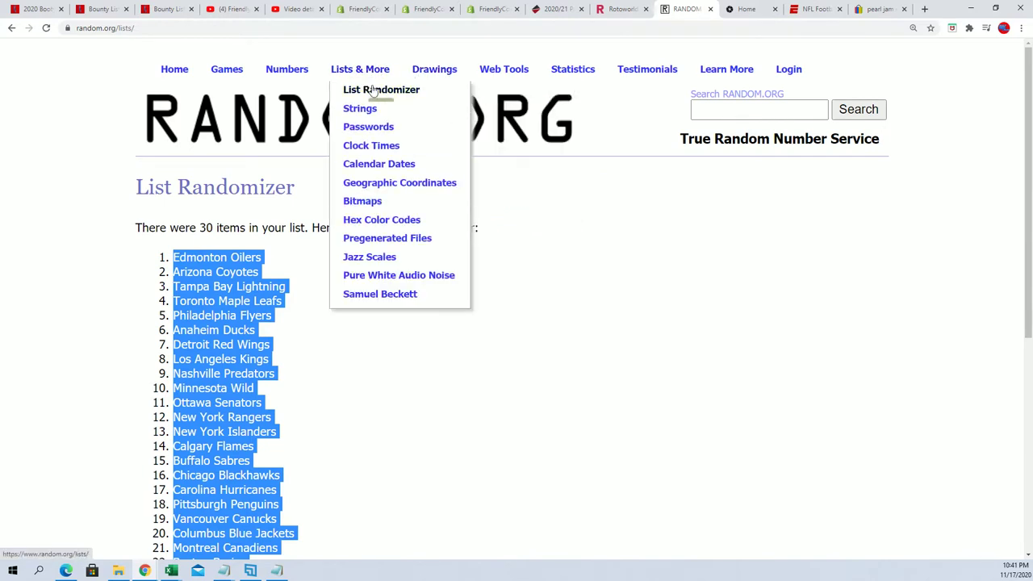
{"action": "left_click", "coordinate": [370, 95]}
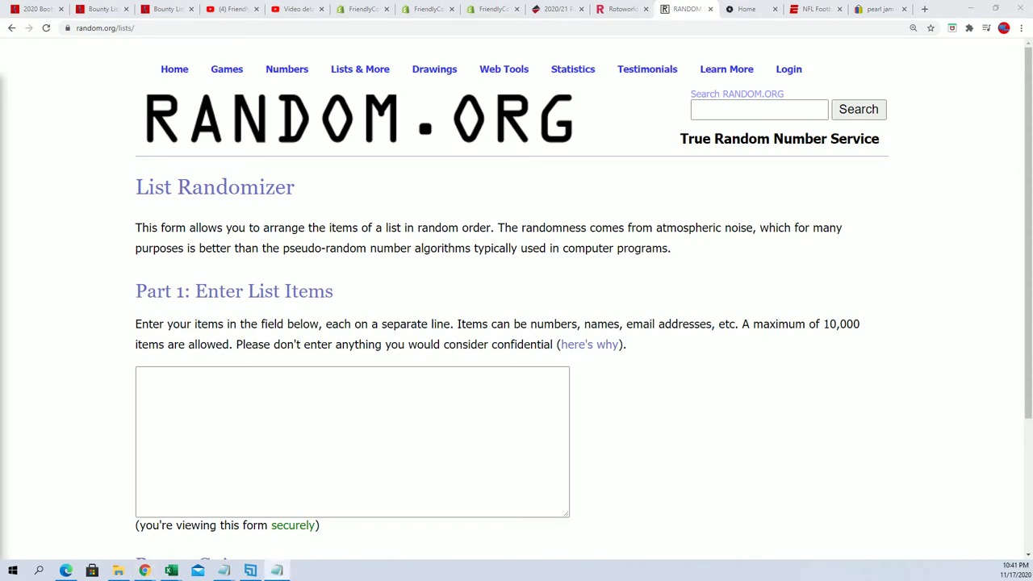
Copy the poster numbers 1–150 from Notepad and paste them into the list box.
{"action": "left_click", "coordinate": [277, 571]}
{"action": "left_click_drag", "start_coordinate": [235, 108], "coordinate": [654, 72]}
{"action": "right_click", "coordinate": [509, 150]}
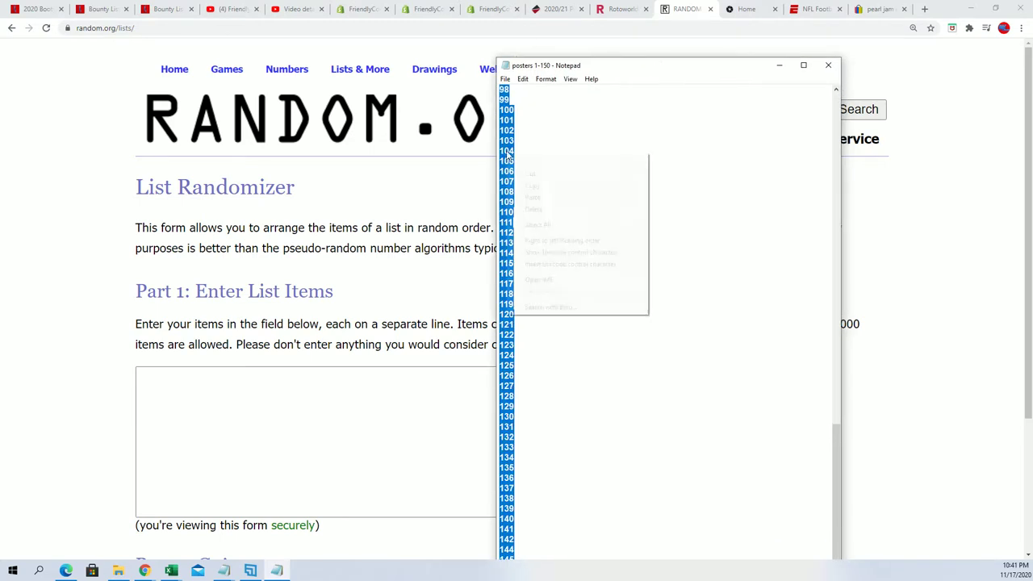
{"action": "left_click", "coordinate": [528, 183]}
{"action": "left_click", "coordinate": [284, 386]}
{"action": "right_click", "coordinate": [148, 380]}
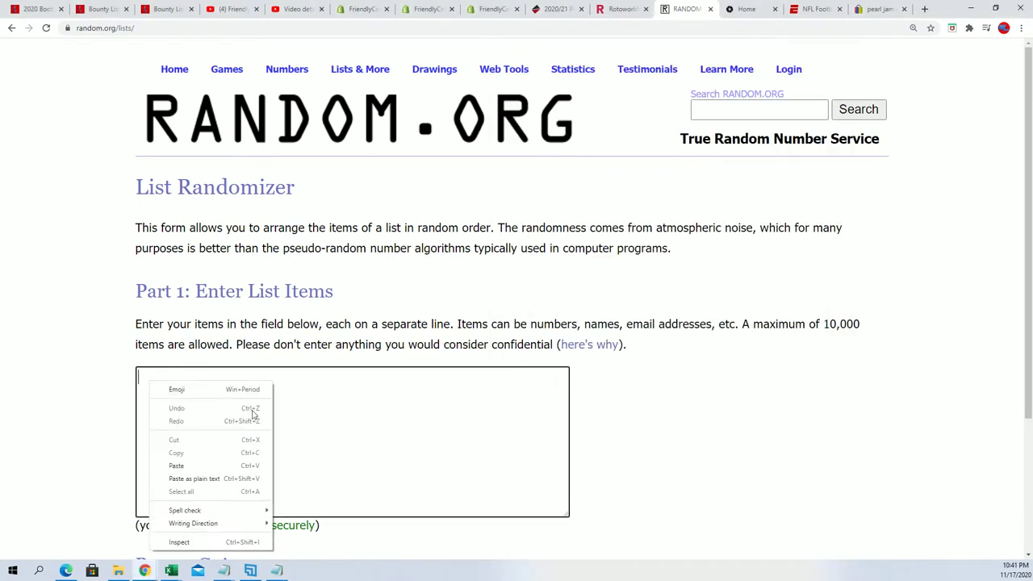
{"action": "left_click", "coordinate": [186, 463]}
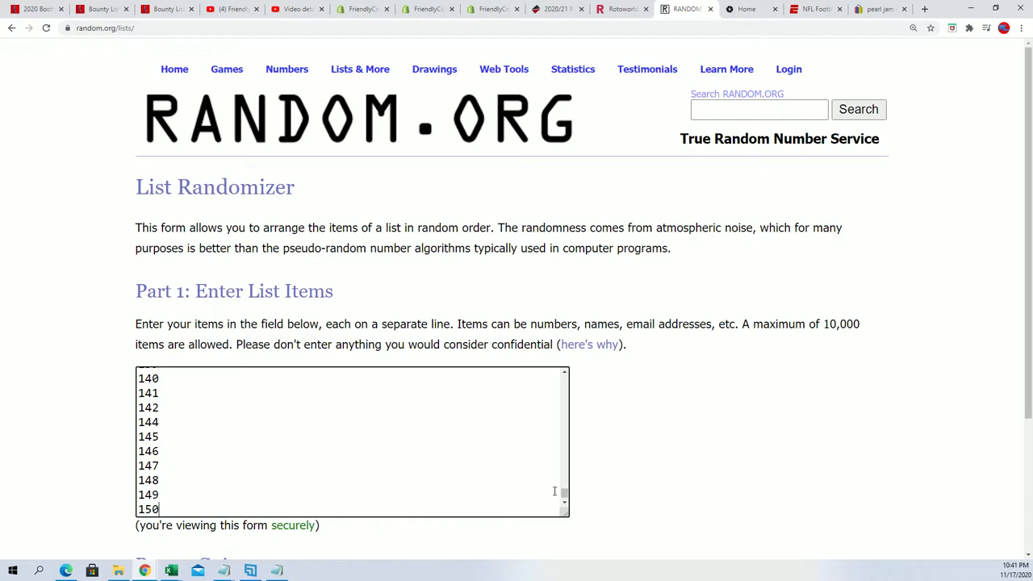
{"action": "mouse_move", "coordinate": [565, 497]}
{"action": "left_mouse_down"}
{"action": "mouse_move", "coordinate": [577, 371]}
{"action": "mouse_move", "coordinate": [561, 519]}
{"action": "left_mouse_up"}
{"action": "scroll", "coordinate": [639, 471], "scroll_direction": "down", "scroll_amount": 3}
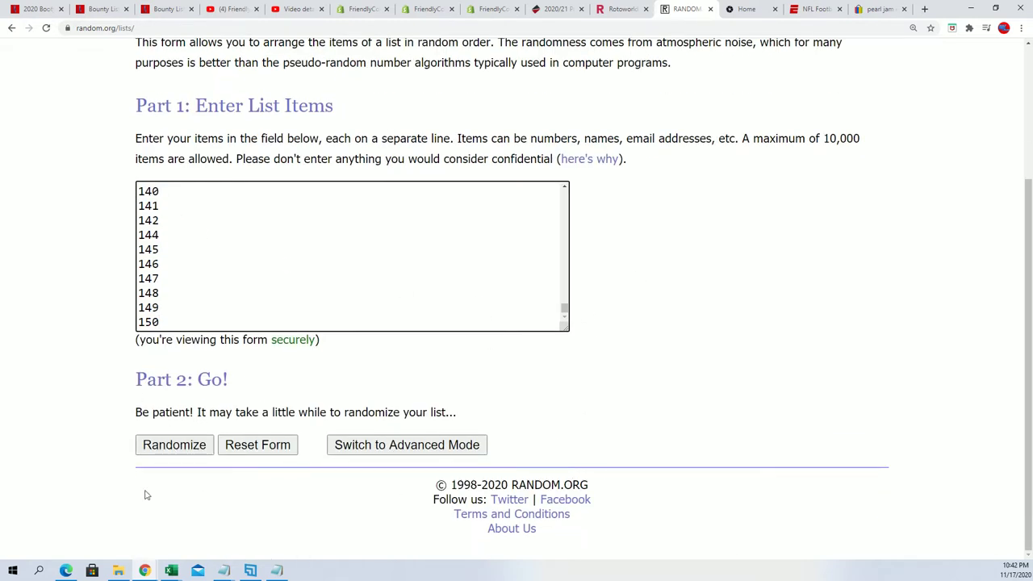
Randomize the 148 poster numbers, then reshuffle with Again! until the order starts 6, 126, 77.
{"action": "left_click", "coordinate": [172, 450]}
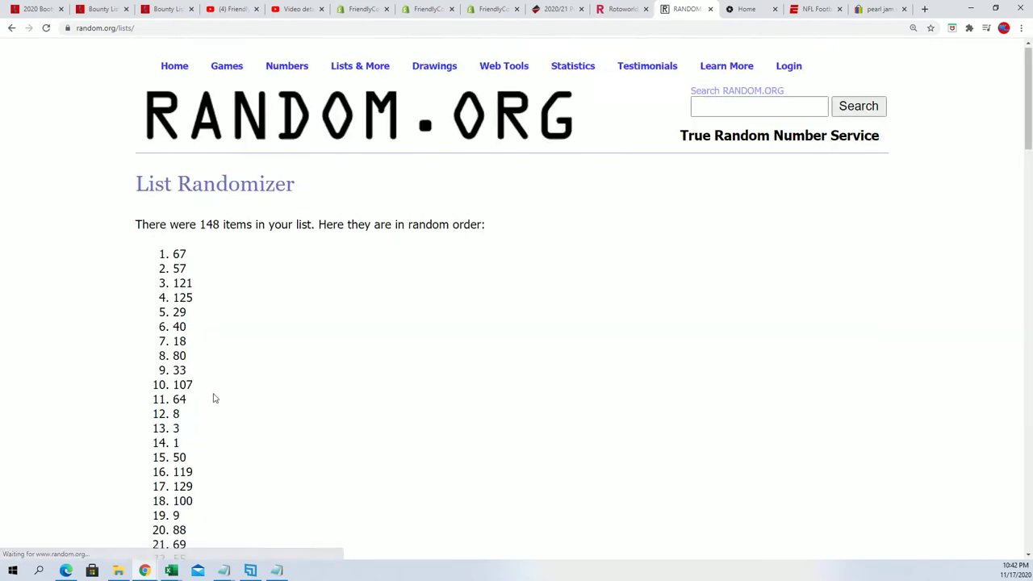
{"action": "scroll", "coordinate": [997, 290], "scroll_direction": "down", "scroll_amount": 9}
{"action": "mouse_move", "coordinate": [1023, 225]}
{"action": "left_mouse_down"}
{"action": "mouse_move", "coordinate": [996, 452]}
{"action": "mouse_move", "coordinate": [1000, 500]}
{"action": "left_mouse_up"}
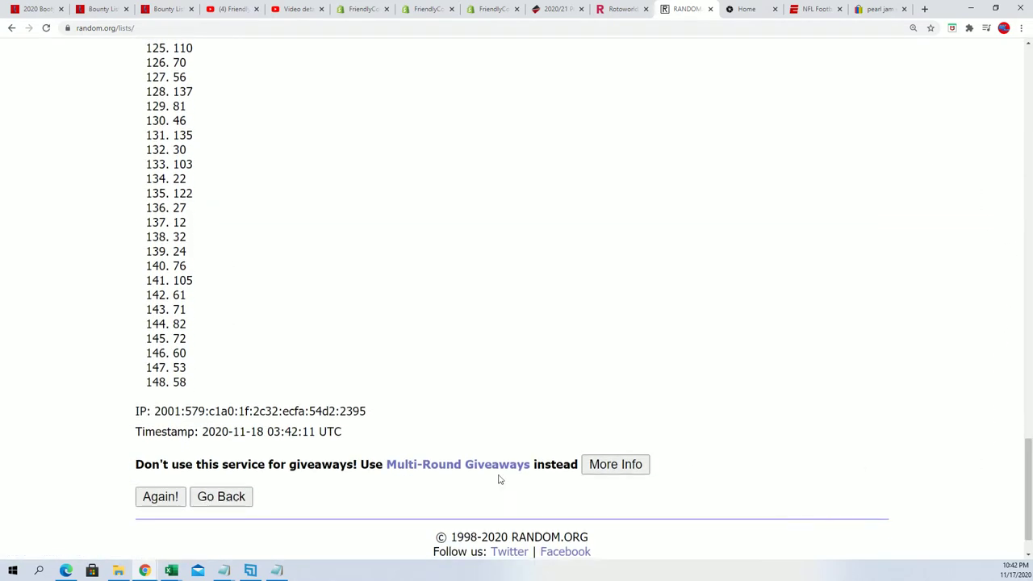
{"action": "left_click", "coordinate": [158, 496]}
{"action": "mouse_move", "coordinate": [1022, 73]}
{"action": "left_mouse_down"}
{"action": "mouse_move", "coordinate": [1006, 374]}
{"action": "mouse_move", "coordinate": [990, 455]}
{"action": "left_mouse_up"}
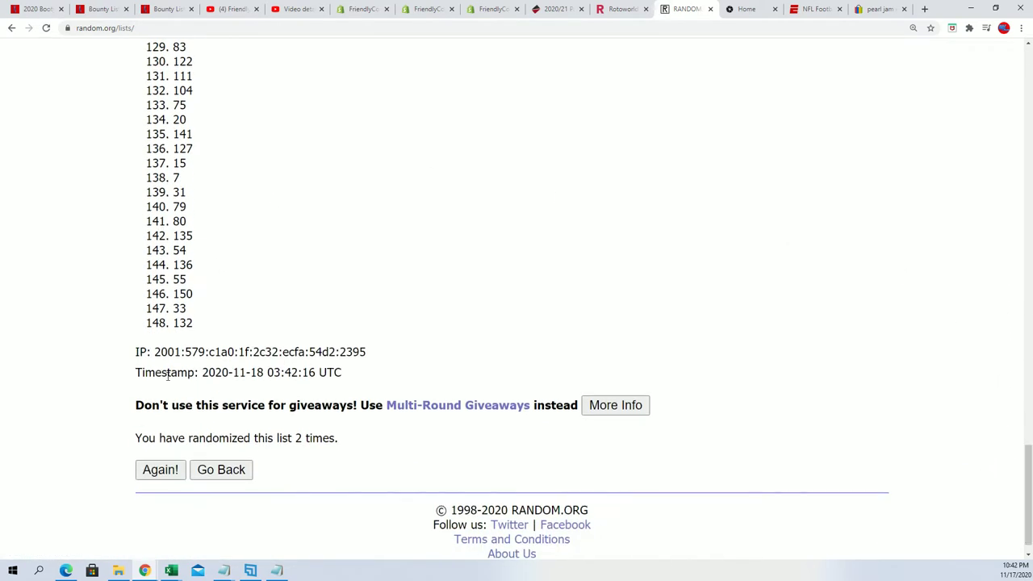
{"action": "left_click", "coordinate": [160, 469]}
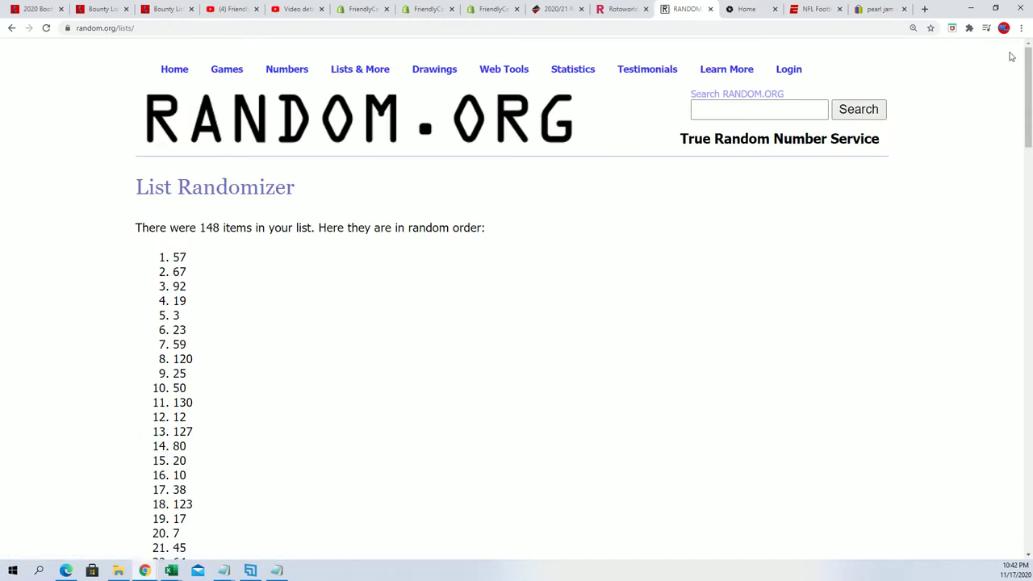
{"action": "mouse_move", "coordinate": [1026, 60]}
{"action": "left_mouse_down"}
{"action": "mouse_move", "coordinate": [1018, 432]}
{"action": "mouse_move", "coordinate": [1005, 455]}
{"action": "left_mouse_up"}
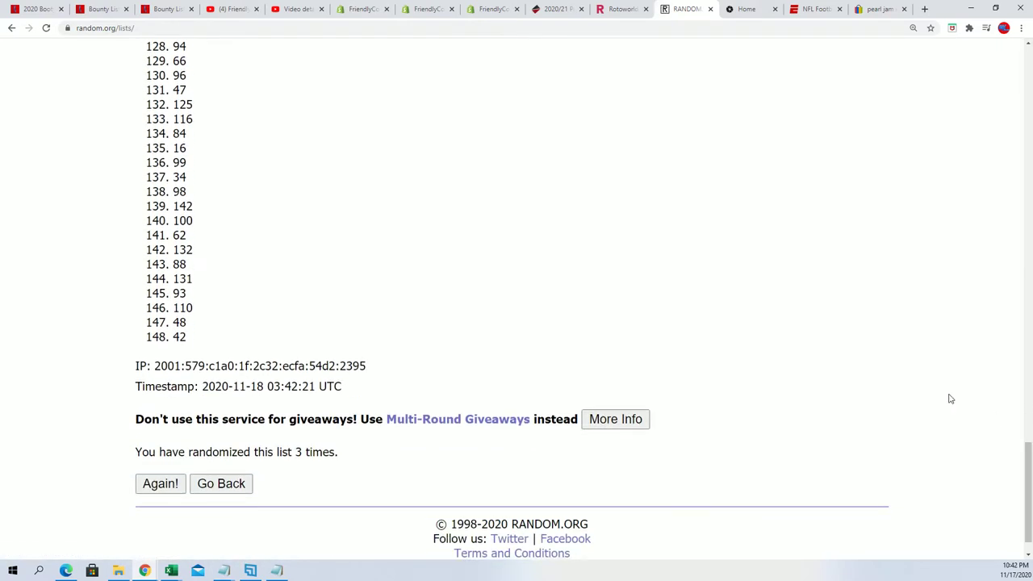
{"action": "left_click", "coordinate": [161, 484]}
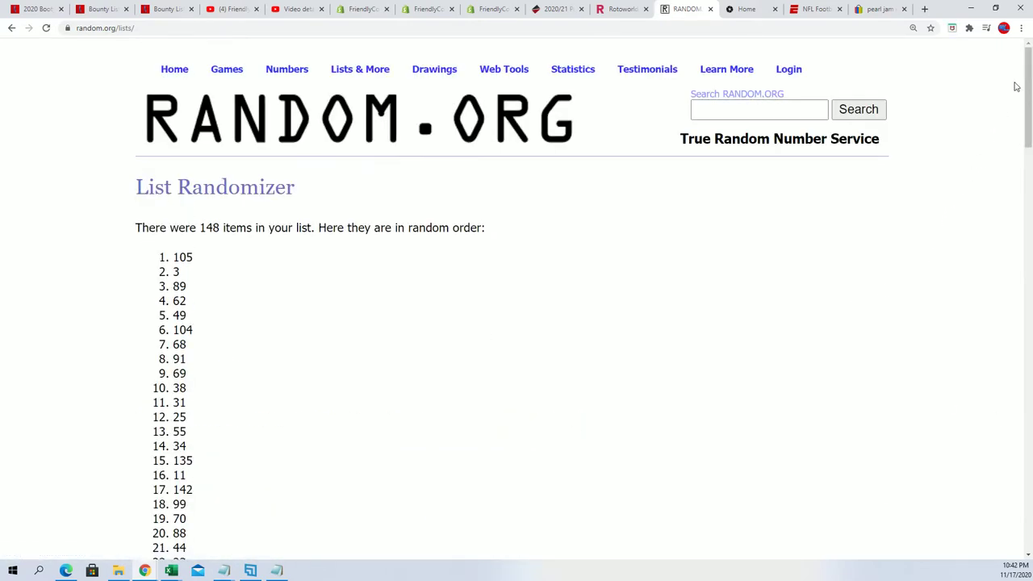
{"action": "left_click_drag", "start_coordinate": [1029, 66], "coordinate": [1029, 500]}
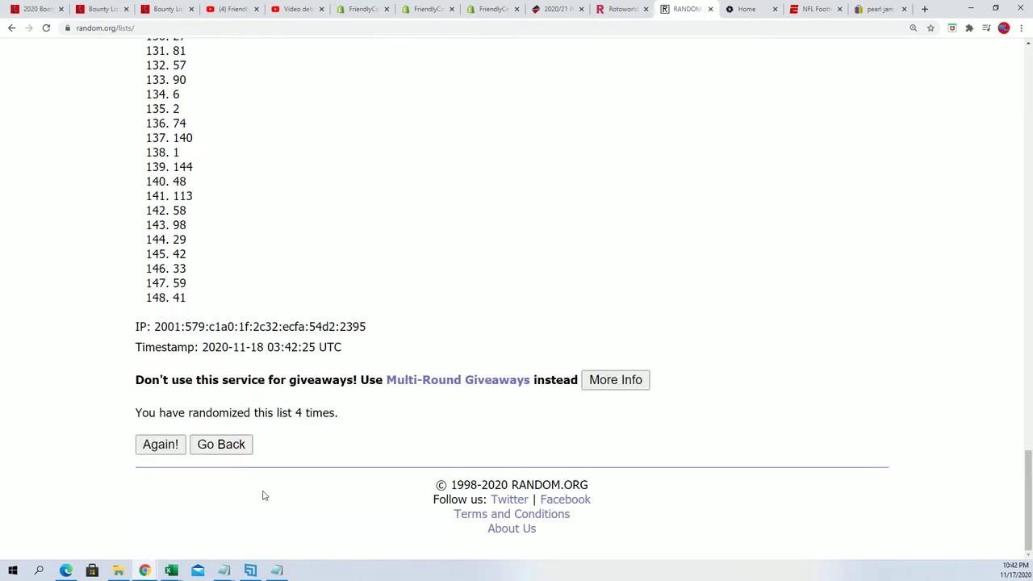
{"action": "left_click", "coordinate": [166, 450]}
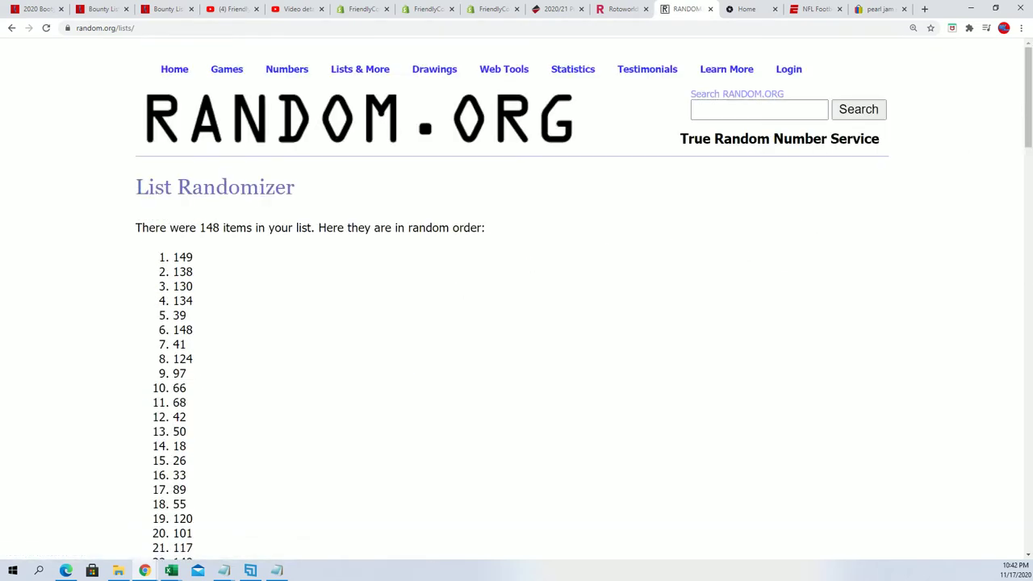
{"action": "mouse_move", "coordinate": [1030, 53]}
{"action": "left_mouse_down"}
{"action": "mouse_move", "coordinate": [992, 417]}
{"action": "mouse_move", "coordinate": [977, 455]}
{"action": "left_mouse_up"}
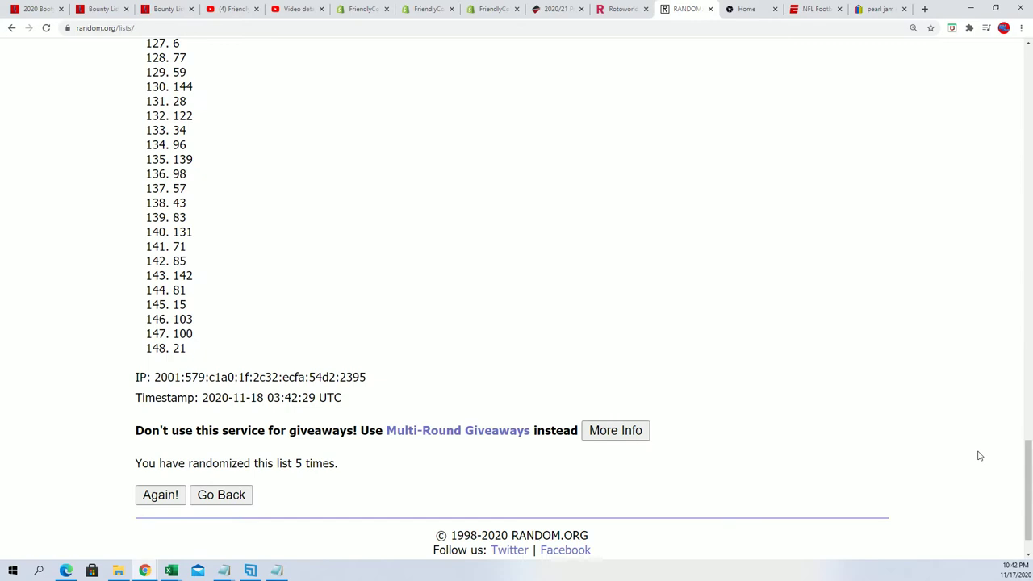
{"action": "left_click", "coordinate": [155, 495]}
{"action": "left_click_drag", "start_coordinate": [1027, 63], "coordinate": [1023, 476]}
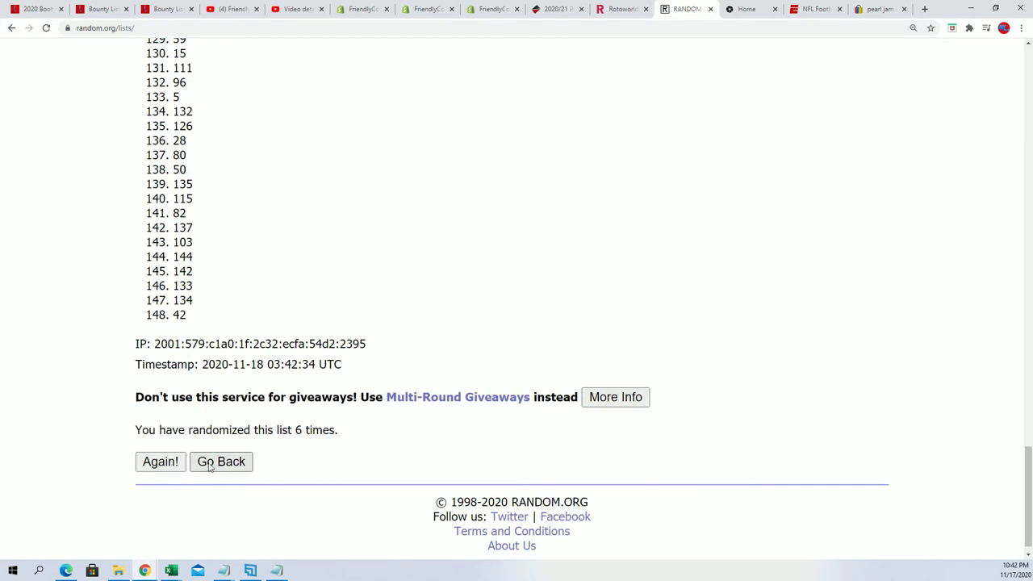
{"action": "left_click", "coordinate": [161, 461]}
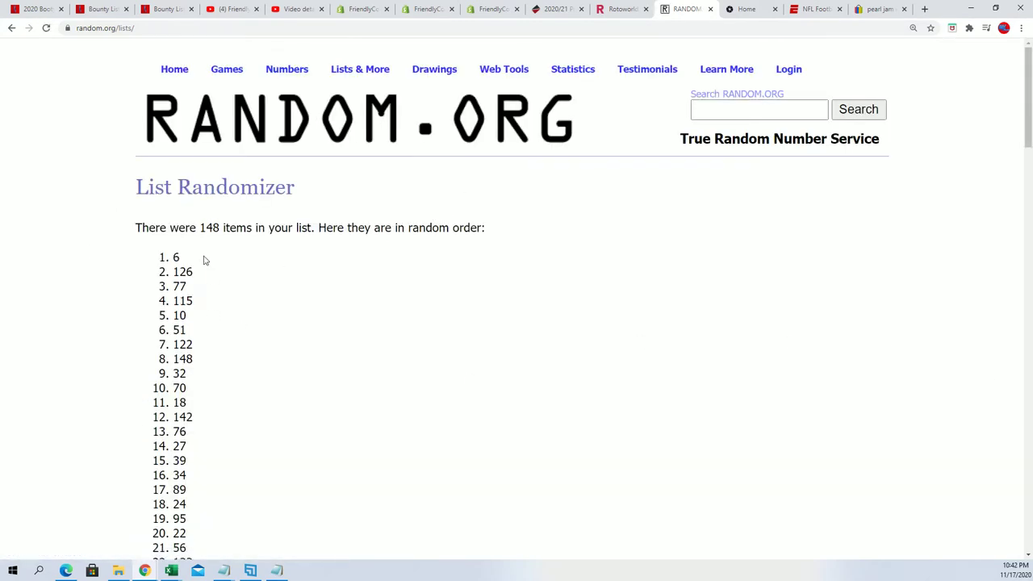
Select the top result 6 and place the owners-and-colours Notepad notes beside the results.
{"action": "left_click_drag", "start_coordinate": [202, 260], "coordinate": [24, 276]}
{"action": "left_click_drag", "start_coordinate": [1022, 73], "coordinate": [987, 466]}
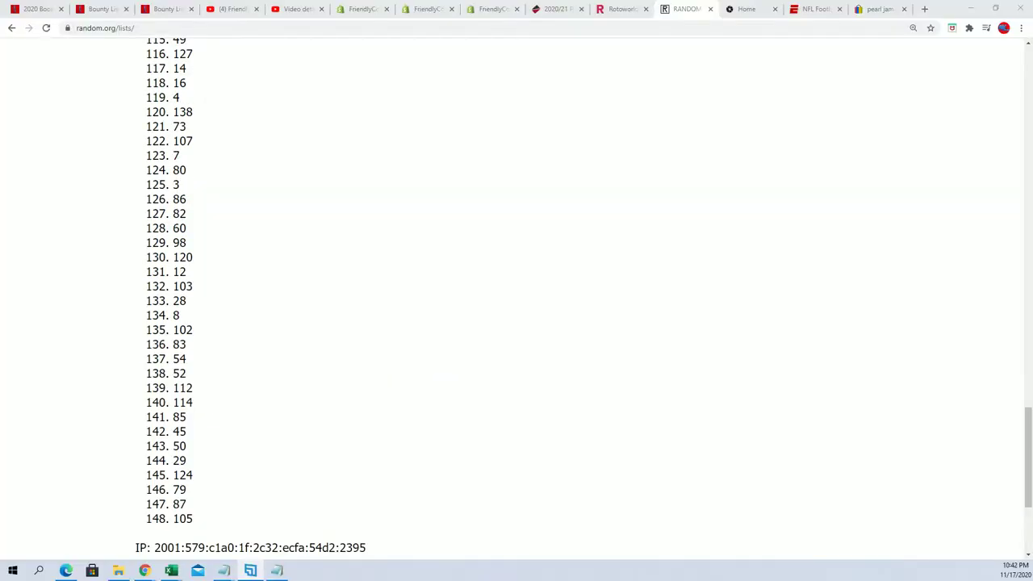
{"action": "left_click", "coordinate": [223, 571]}
{"action": "left_click_drag", "start_coordinate": [533, 108], "coordinate": [480, 54]}
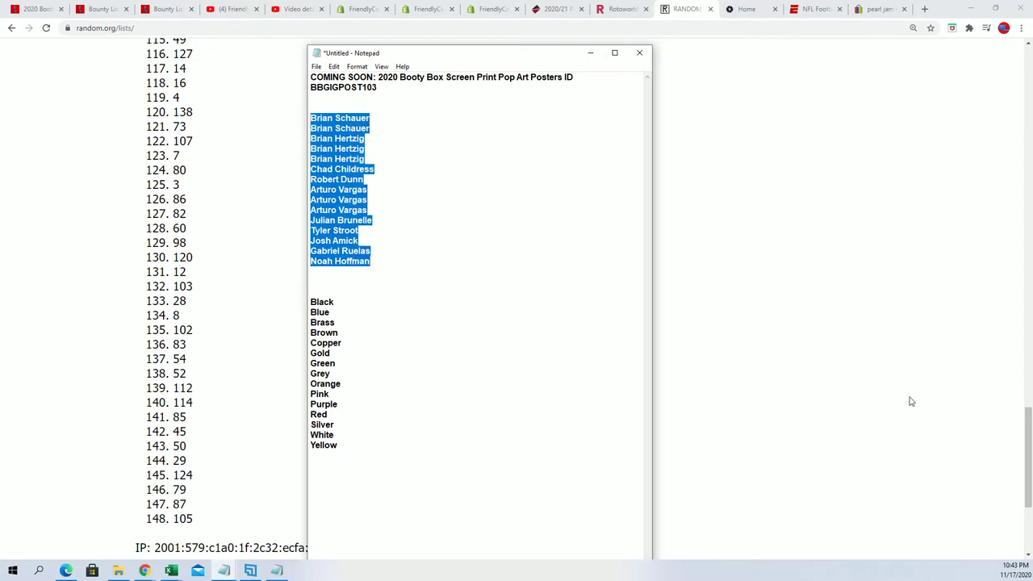
Open a fresh List Randomizer form and hide the poster-numbers Notepad window.
{"action": "left_click_drag", "start_coordinate": [1023, 456], "coordinate": [1024, 95]}
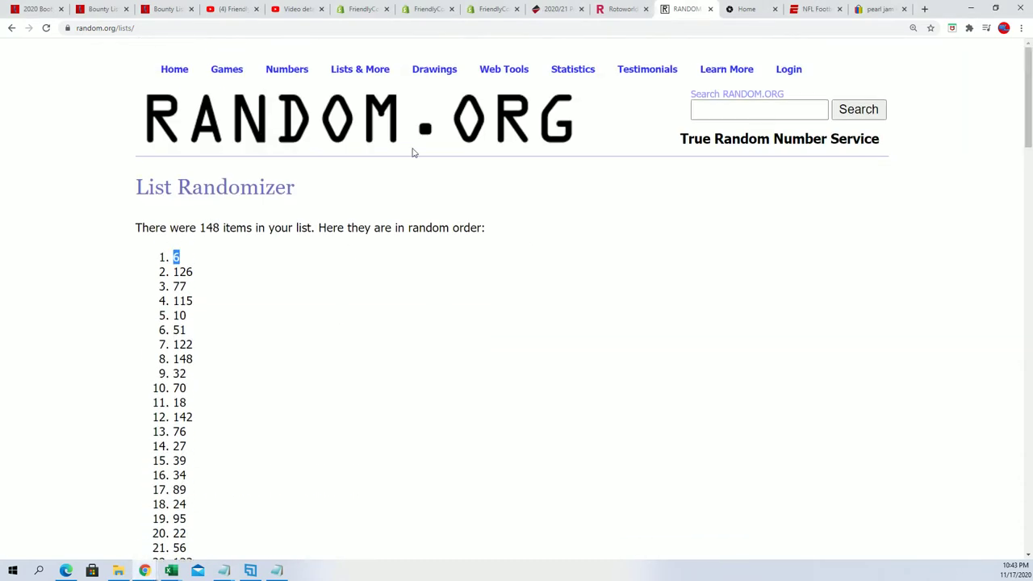
{"action": "mouse_move", "coordinate": [379, 77]}
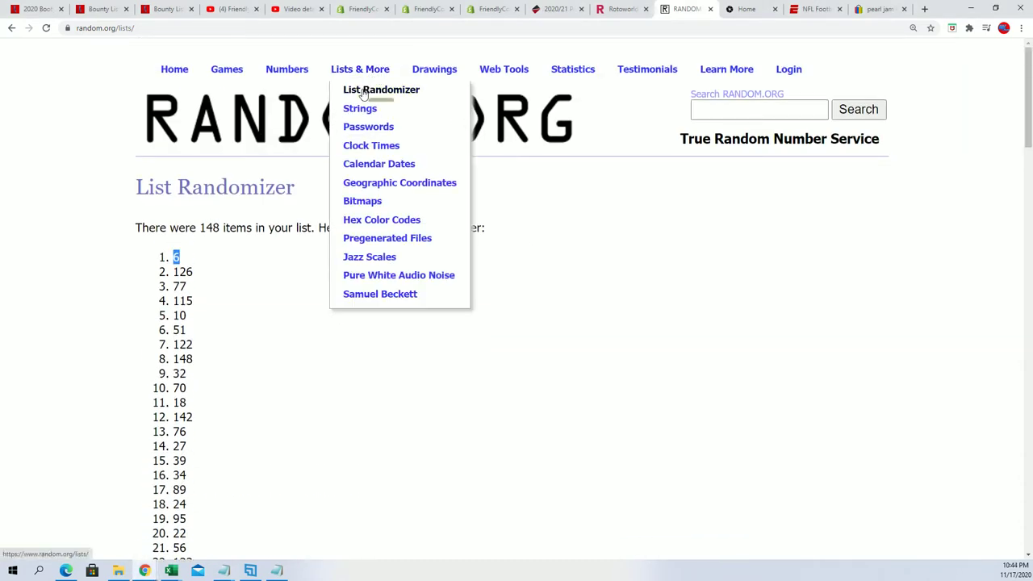
{"action": "left_click", "coordinate": [364, 95]}
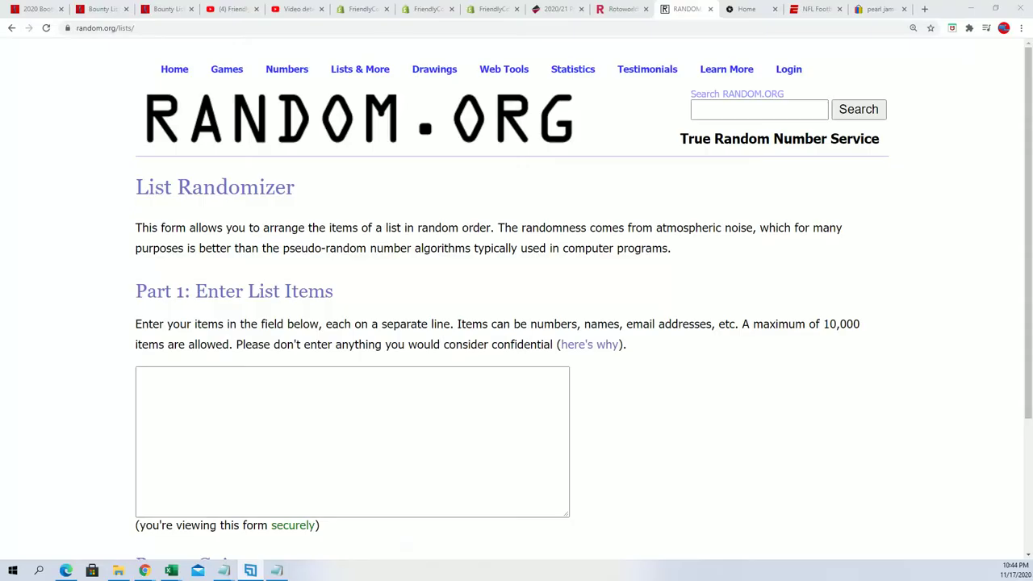
{"action": "key", "text": "alt+Tab"}
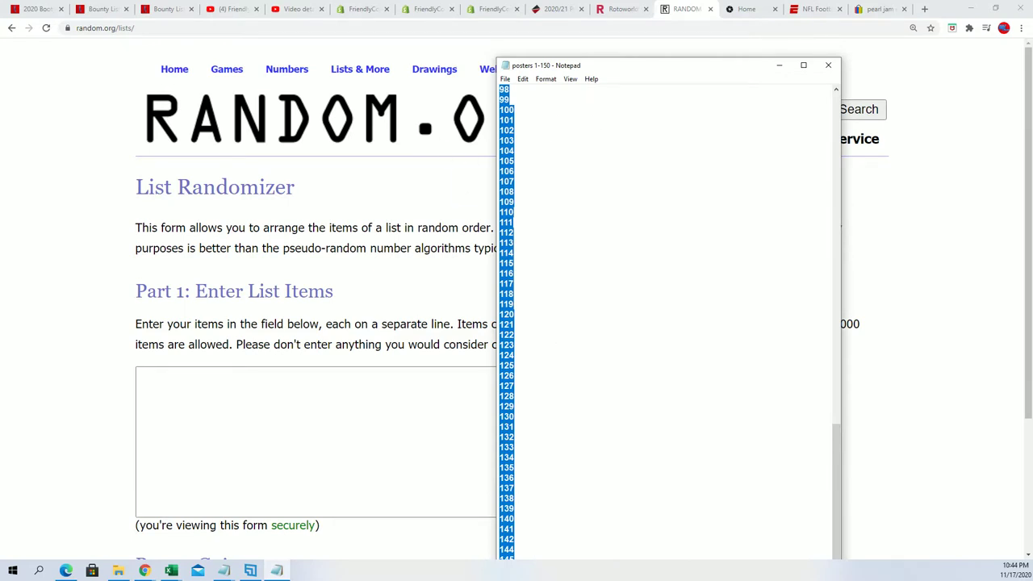
{"action": "left_click", "coordinate": [777, 64]}
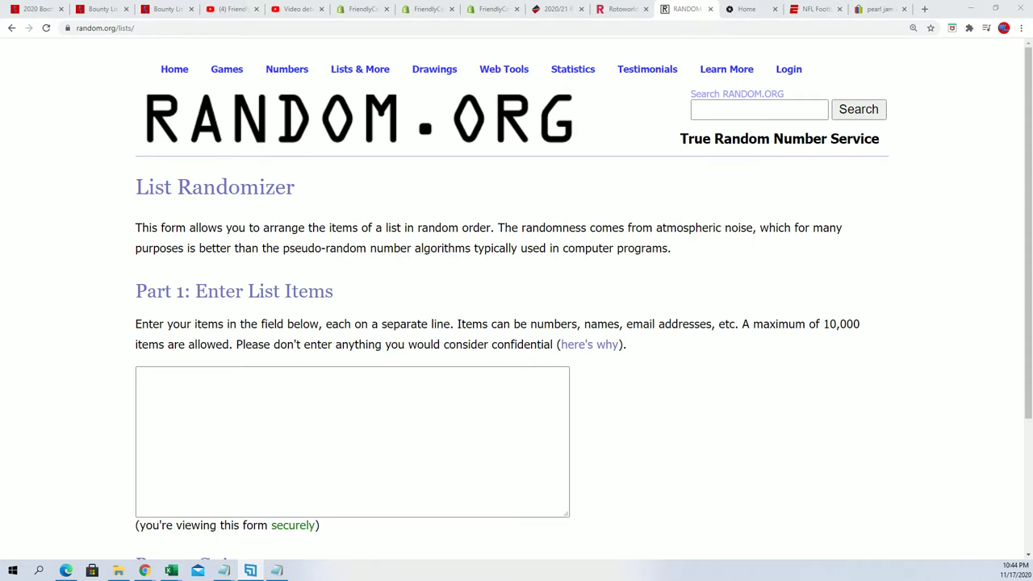
Copy the 15 owner names from the notes and paste them into the list box.
{"action": "key", "text": "alt+Tab"}
{"action": "right_click", "coordinate": [344, 178]}
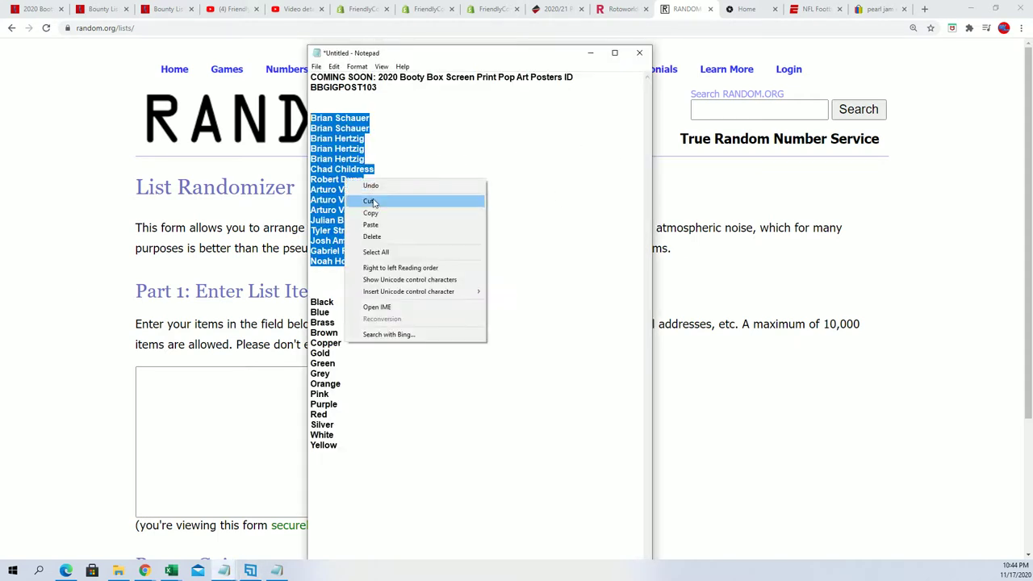
{"action": "left_click", "coordinate": [367, 212]}
{"action": "left_click", "coordinate": [158, 395]}
{"action": "right_click", "coordinate": [138, 377]}
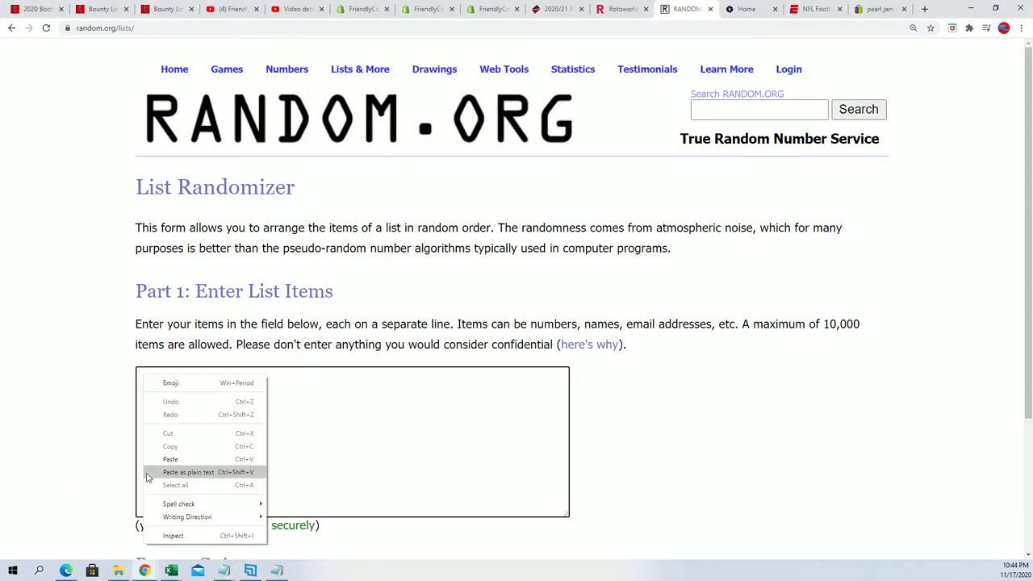
{"action": "left_click", "coordinate": [147, 472]}
{"action": "scroll", "coordinate": [735, 417], "scroll_direction": "down", "scroll_amount": 3}
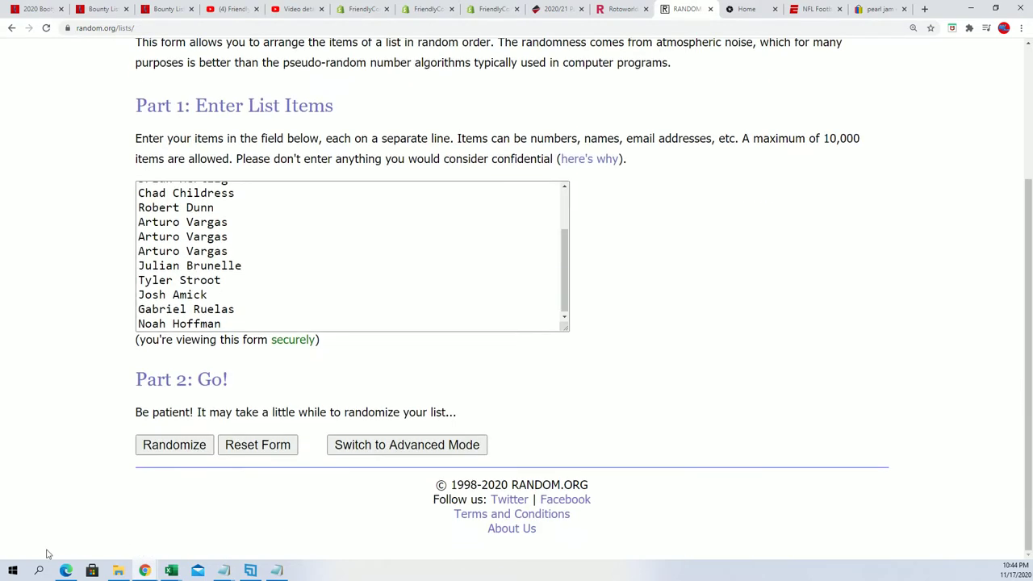
Randomize the 15 owner names and reshuffle them until seven randomizations are done.
{"action": "left_click", "coordinate": [166, 447]}
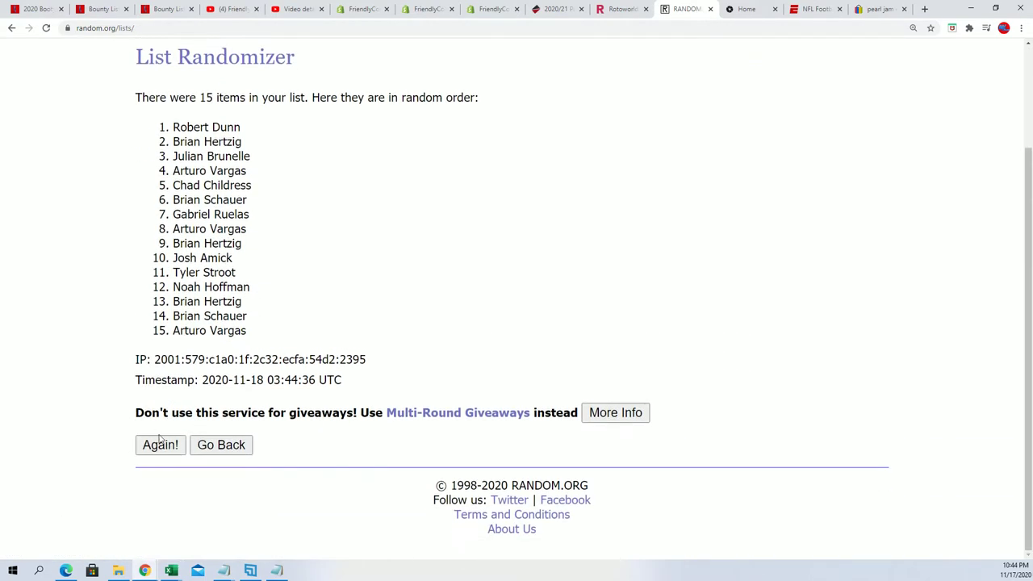
{"action": "left_click", "coordinate": [159, 442]}
{"action": "scroll", "coordinate": [152, 451], "scroll_direction": "down", "scroll_amount": 3}
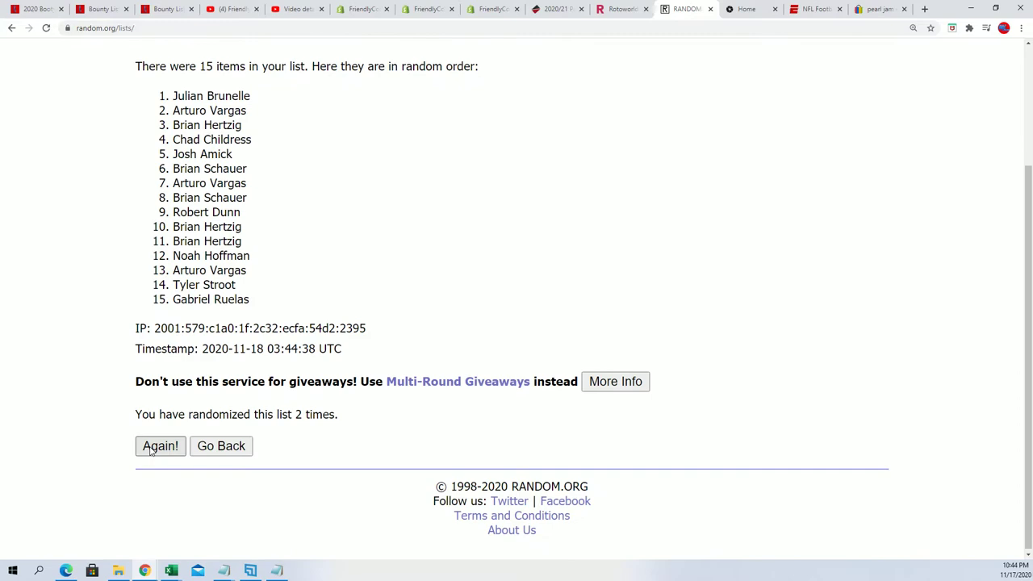
{"action": "left_click", "coordinate": [150, 451]}
{"action": "scroll", "coordinate": [241, 309], "scroll_direction": "down", "scroll_amount": 2}
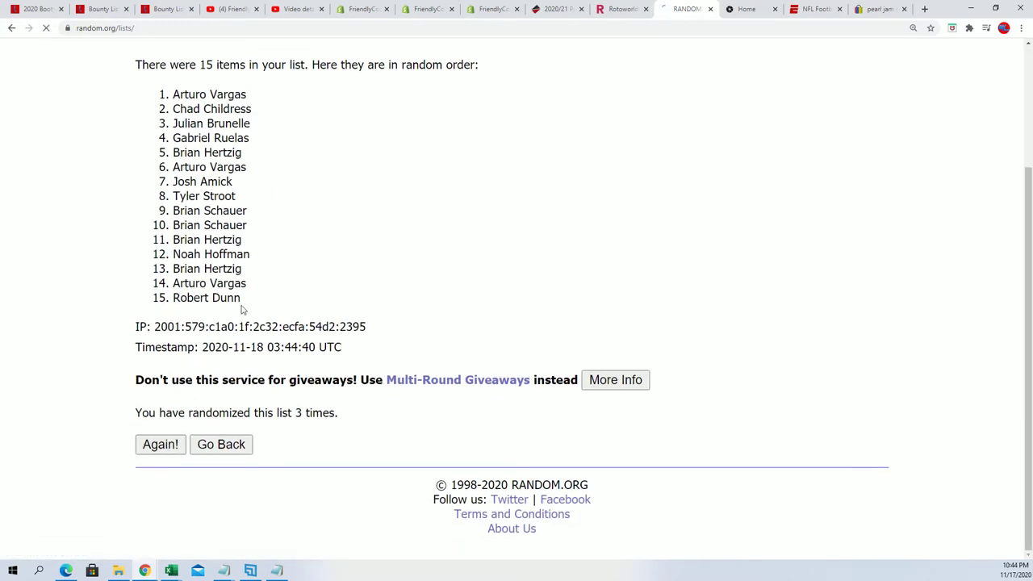
{"action": "scroll", "coordinate": [101, 448], "scroll_direction": "down", "scroll_amount": 3}
{"action": "left_click", "coordinate": [149, 445]}
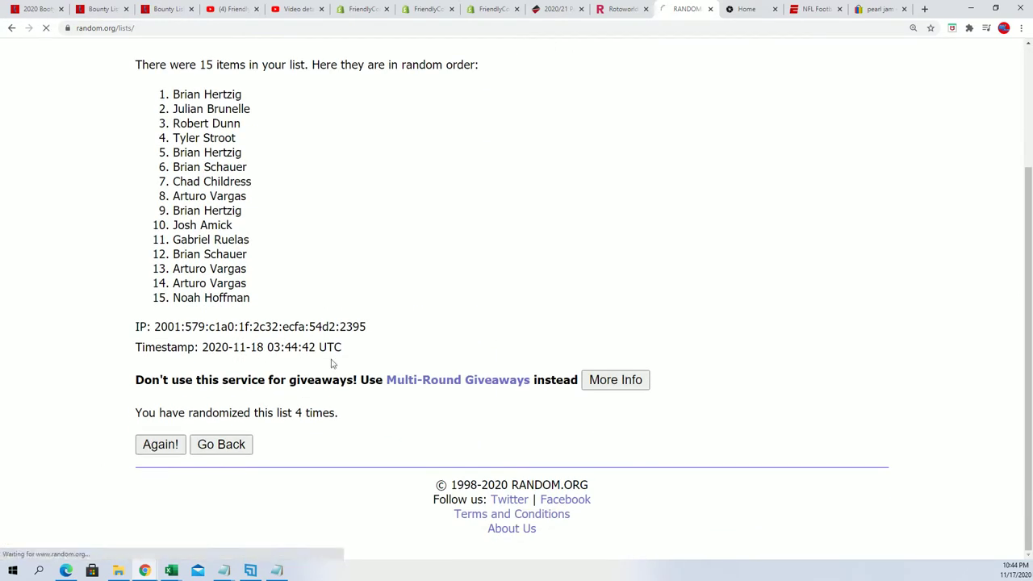
{"action": "left_click", "coordinate": [156, 444]}
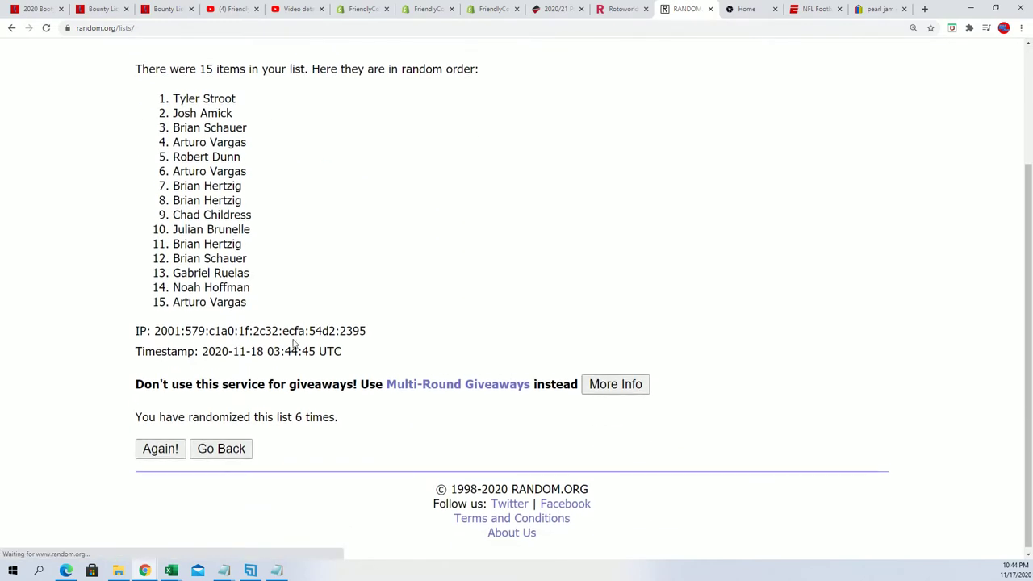
{"action": "key", "text": "Return"}
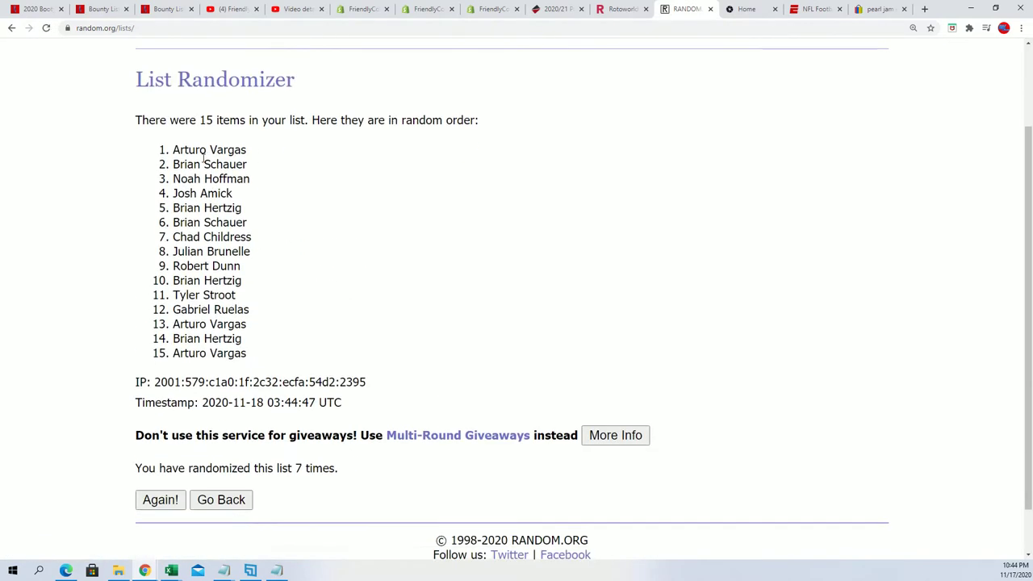
Copy all 15 shuffled names and switch to the spreadsheet.
{"action": "mouse_move", "coordinate": [169, 146]}
{"action": "left_mouse_down"}
{"action": "mouse_move", "coordinate": [231, 322]}
{"action": "mouse_move", "coordinate": [255, 358]}
{"action": "left_mouse_up"}
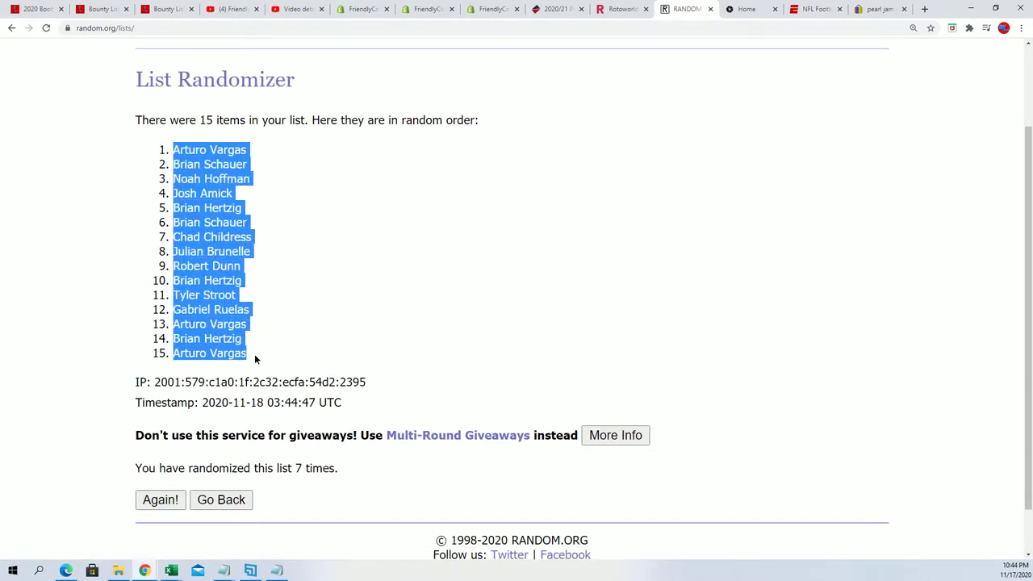
{"action": "right_click", "coordinate": [204, 162]}
{"action": "left_click", "coordinate": [225, 170]}
{"action": "key", "text": "alt+Tab"}
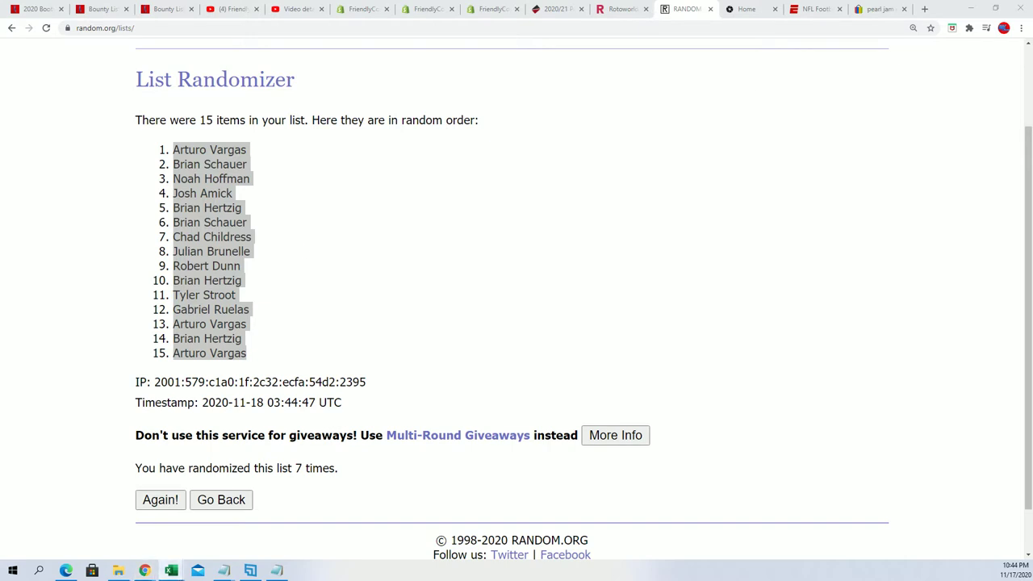
Paste Special the shuffled owner names as Text into A2 of Book4.
{"action": "left_click", "coordinate": [171, 570]}
{"action": "left_click", "coordinate": [279, 198]}
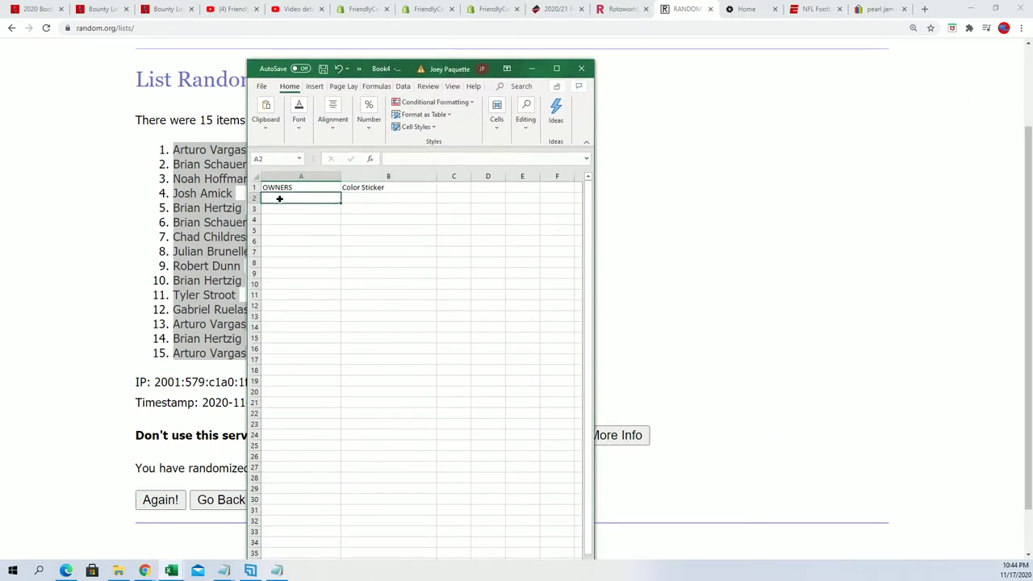
{"action": "right_click", "coordinate": [279, 198]}
{"action": "left_click", "coordinate": [319, 269]}
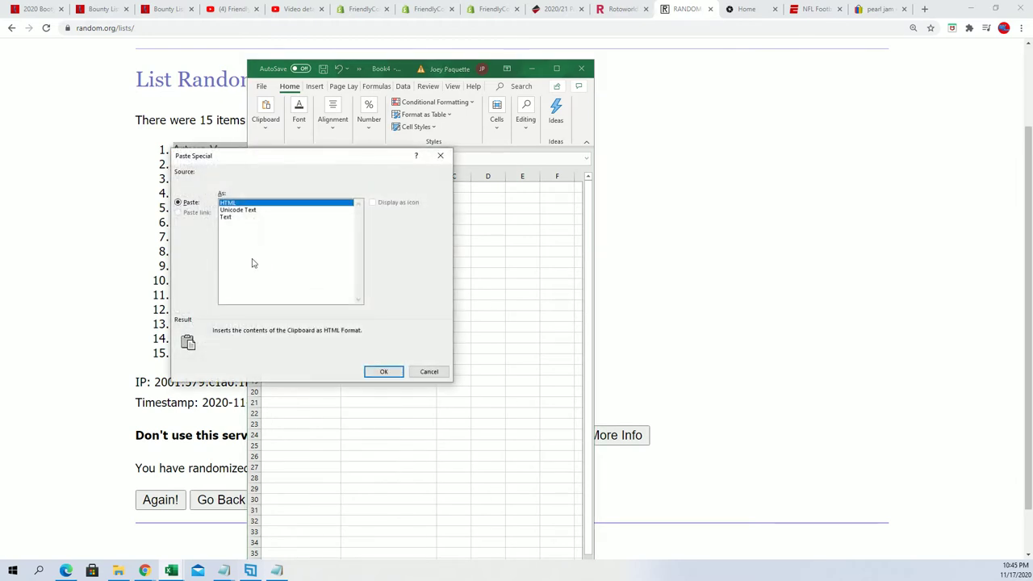
{"action": "left_click", "coordinate": [226, 218]}
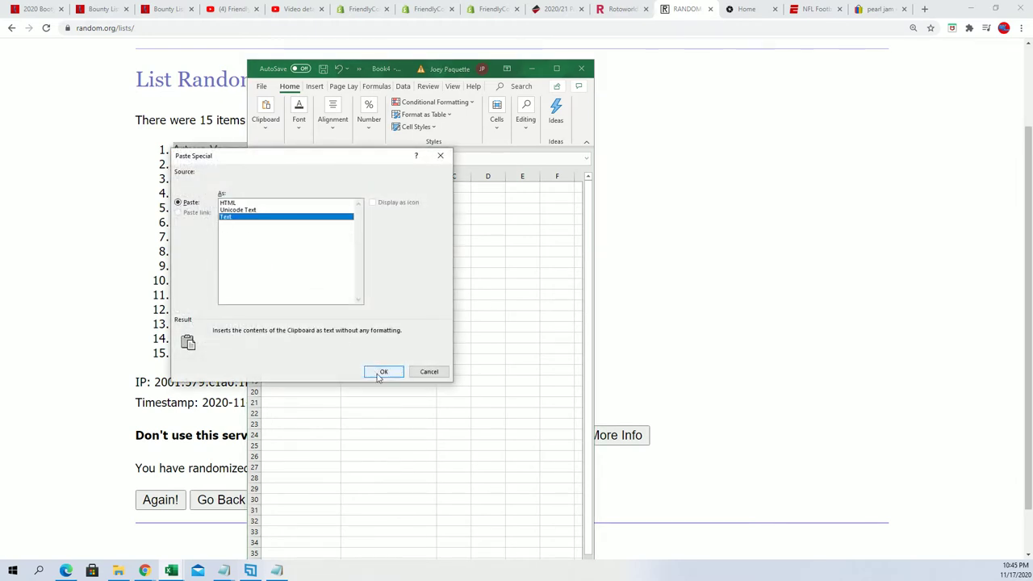
{"action": "left_click", "coordinate": [377, 372]}
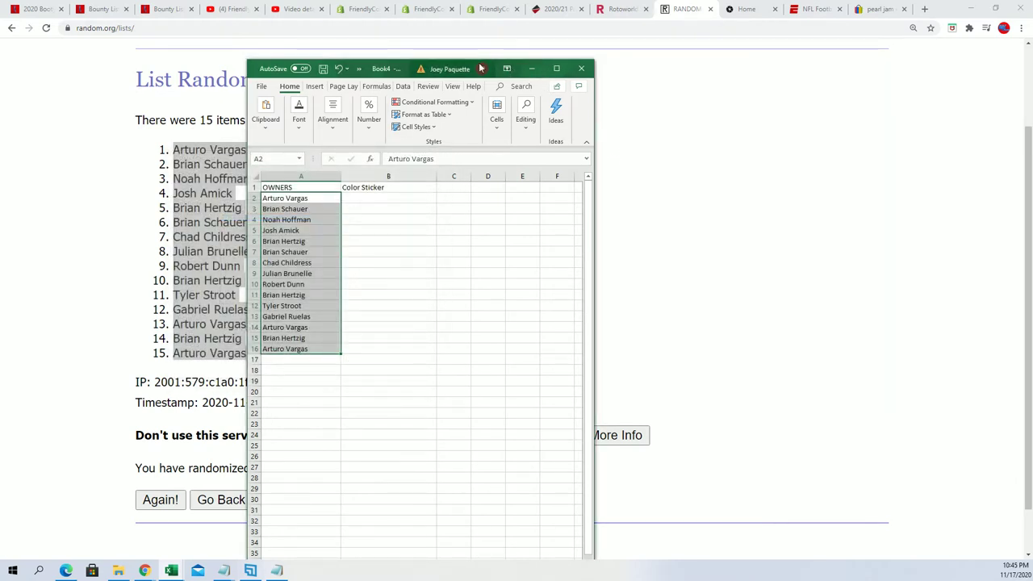
Maximize Excel, zoom in the sheet, and select cell B2 under Color Sticker.
{"action": "left_click", "coordinate": [556, 68]}
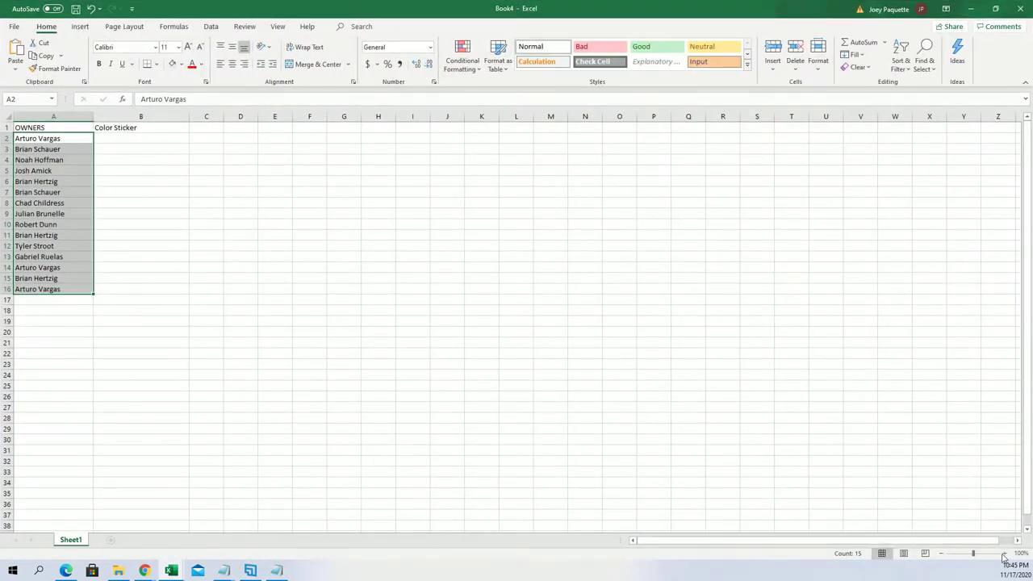
{"action": "left_click", "coordinate": [1004, 554]}
{"action": "left_click", "coordinate": [1004, 553]}
{"action": "left_click", "coordinate": [1004, 554]}
{"action": "left_click", "coordinate": [1004, 553]}
{"action": "left_click", "coordinate": [1004, 553]}
{"action": "left_click", "coordinate": [1004, 554]}
{"action": "left_click", "coordinate": [1004, 554]}
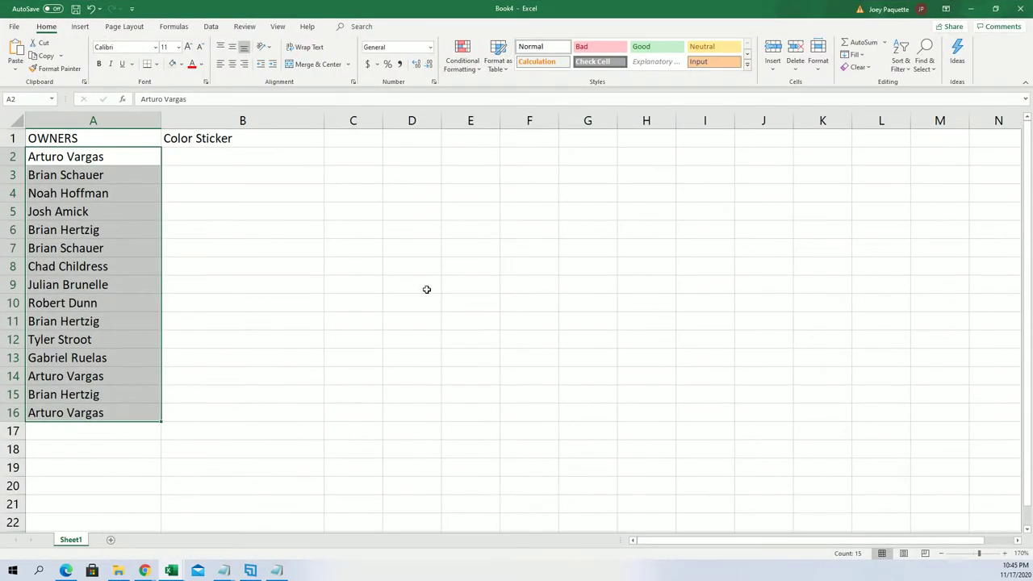
{"action": "left_click", "coordinate": [205, 160]}
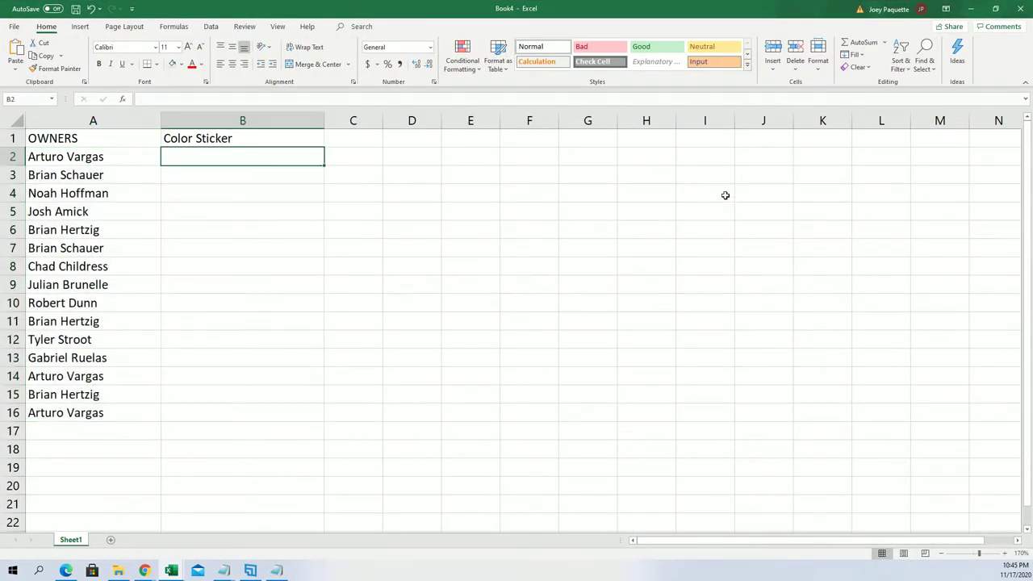
Minimize Excel and open a fresh List Randomizer form in the browser.
{"action": "left_click", "coordinate": [969, 15]}
{"action": "scroll", "coordinate": [516, 323], "scroll_direction": "up", "scroll_amount": 2}
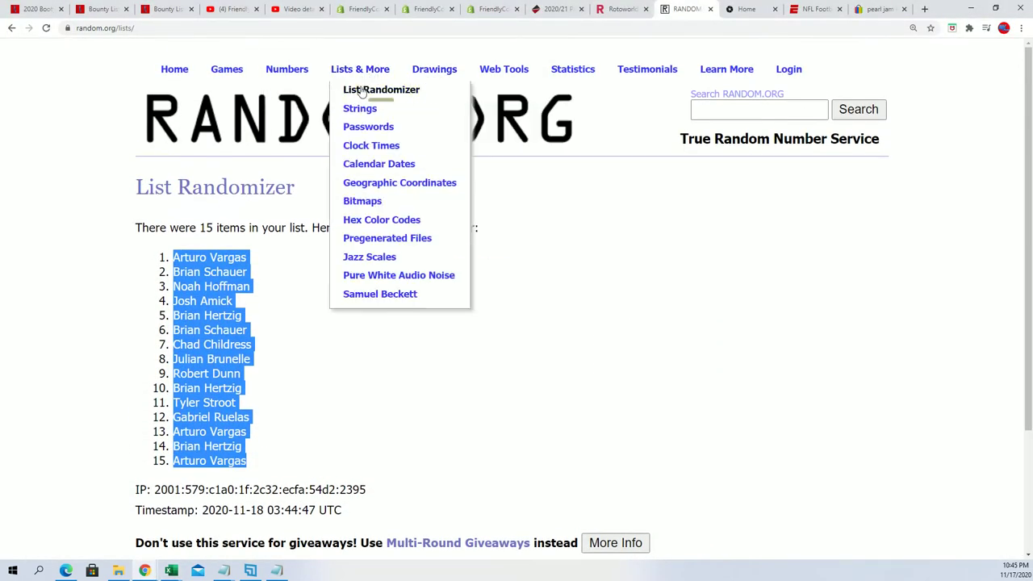
{"action": "left_click", "coordinate": [361, 92]}
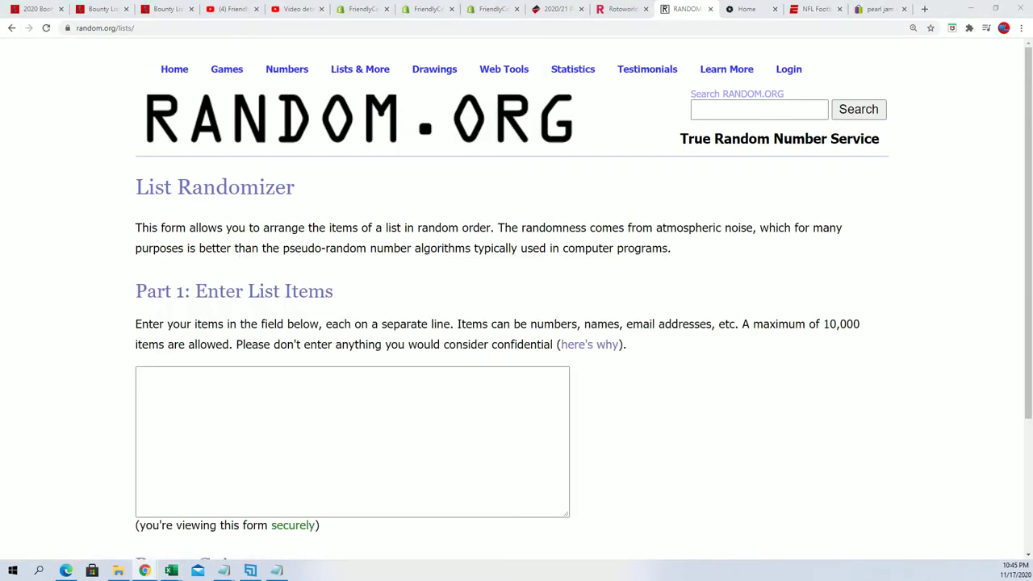
Copy the colours Black to Yellow from the notes and paste them into the list box.
{"action": "key", "text": "alt+Tab"}
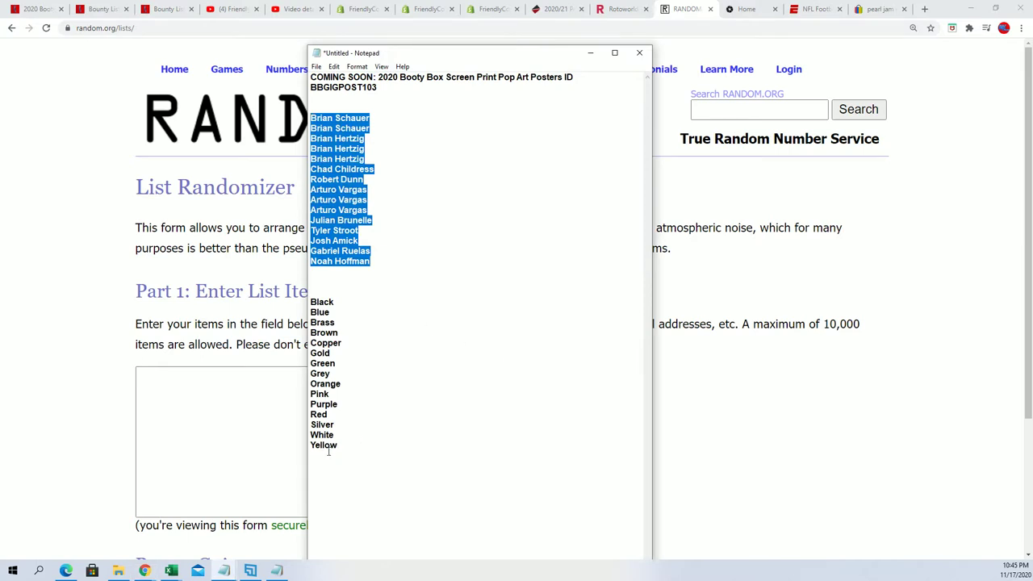
{"action": "mouse_move", "coordinate": [329, 451]}
{"action": "left_mouse_down"}
{"action": "mouse_move", "coordinate": [311, 445]}
{"action": "mouse_move", "coordinate": [311, 302]}
{"action": "left_mouse_up"}
{"action": "right_click", "coordinate": [317, 308]}
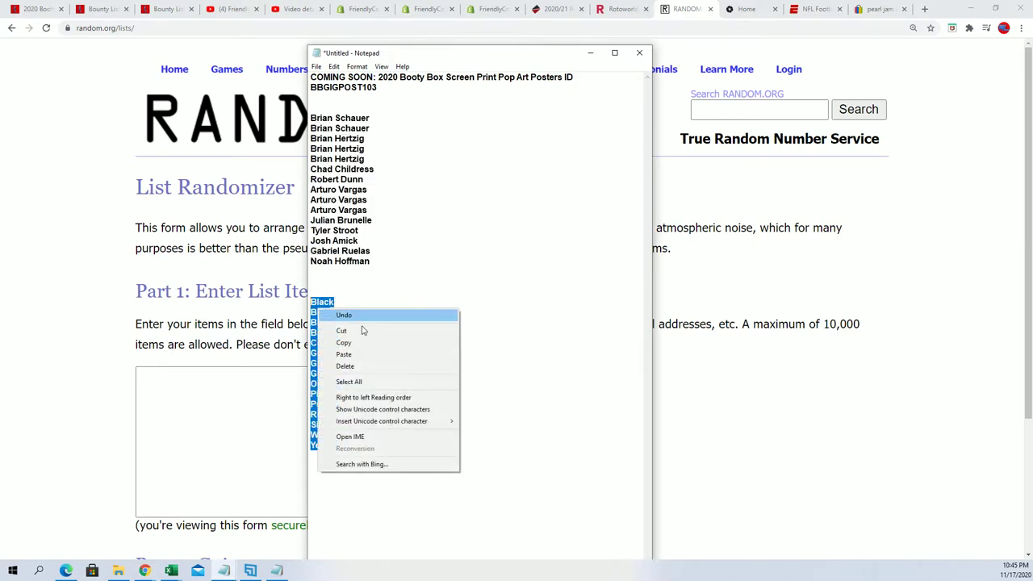
{"action": "left_click", "coordinate": [346, 342]}
{"action": "left_click", "coordinate": [184, 404]}
{"action": "right_click", "coordinate": [164, 379]}
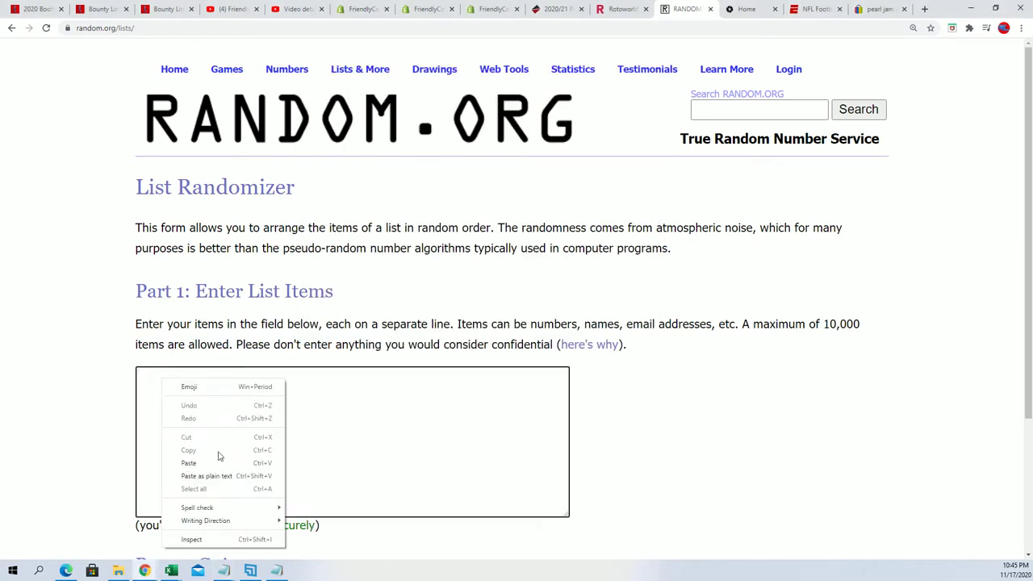
{"action": "left_click", "coordinate": [188, 462]}
{"action": "scroll", "coordinate": [641, 415], "scroll_direction": "down", "scroll_amount": 3}
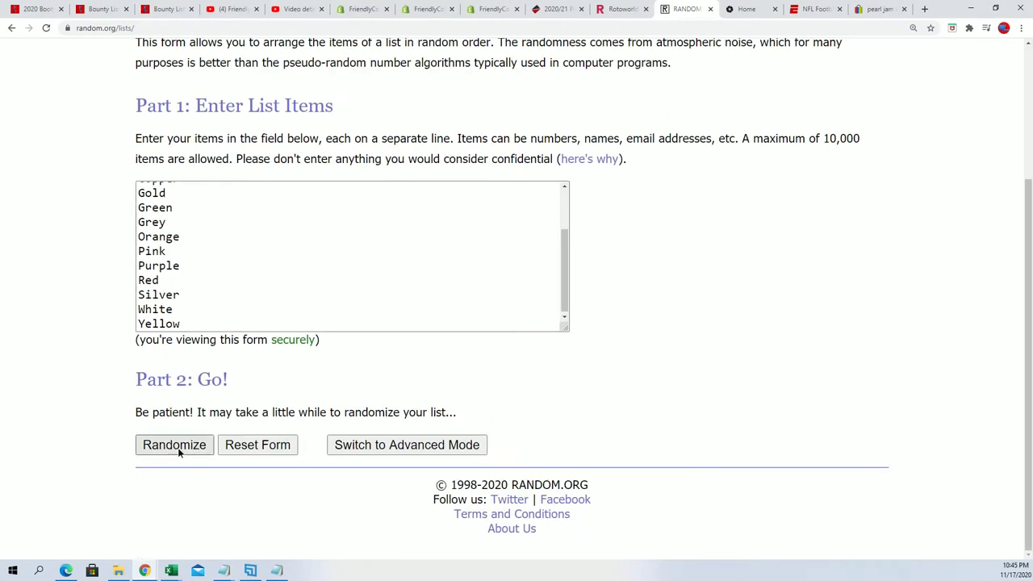
Randomize the 15 colours and reshuffle them to seven randomizations, ending Silver, Brown, White…Orange.
{"action": "left_click", "coordinate": [180, 454]}
{"action": "scroll", "coordinate": [185, 460], "scroll_direction": "down", "scroll_amount": 2}
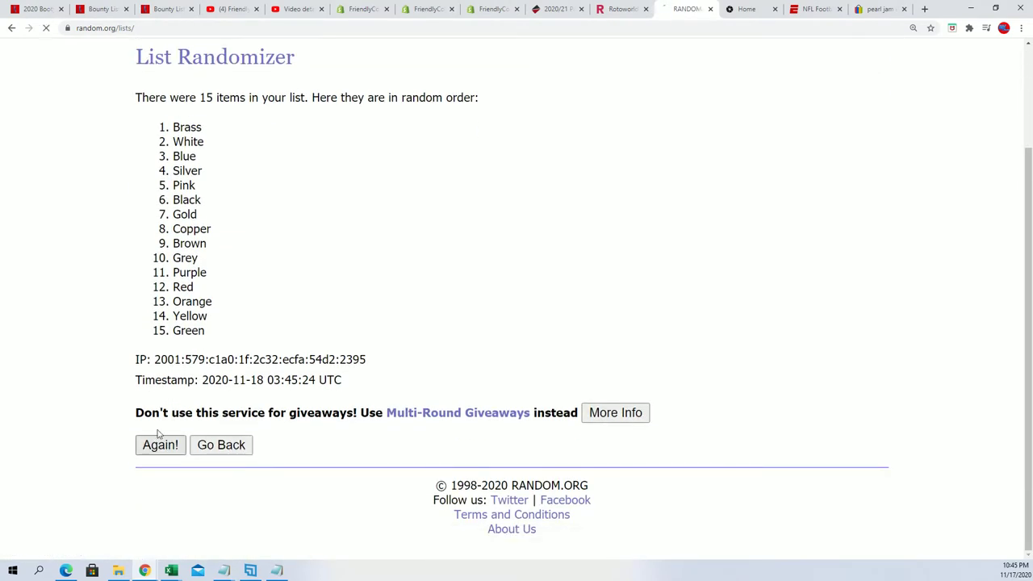
{"action": "scroll", "coordinate": [247, 330], "scroll_direction": "down", "scroll_amount": 2}
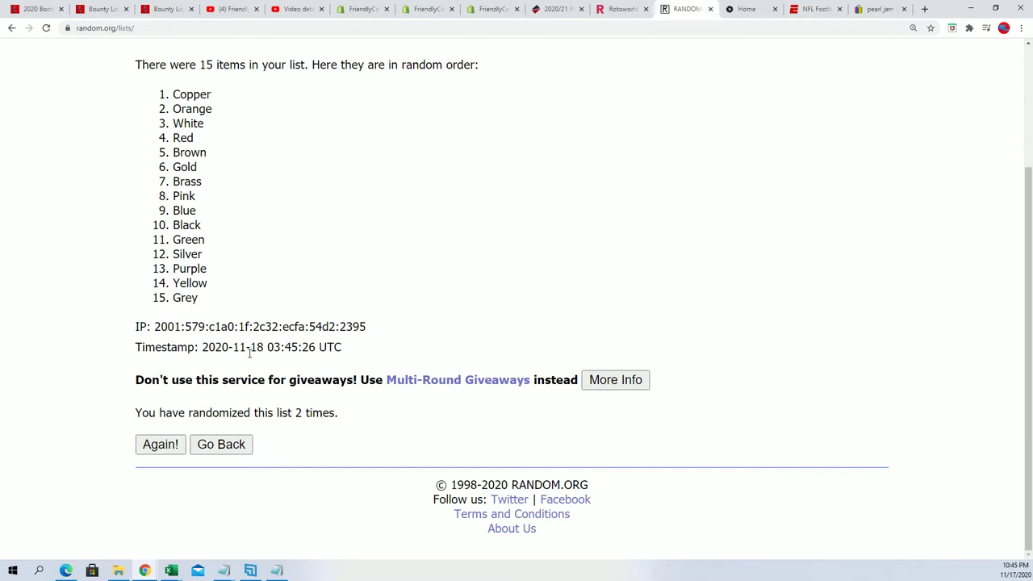
{"action": "left_click", "coordinate": [159, 445]}
{"action": "scroll", "coordinate": [234, 242], "scroll_direction": "down", "scroll_amount": 2}
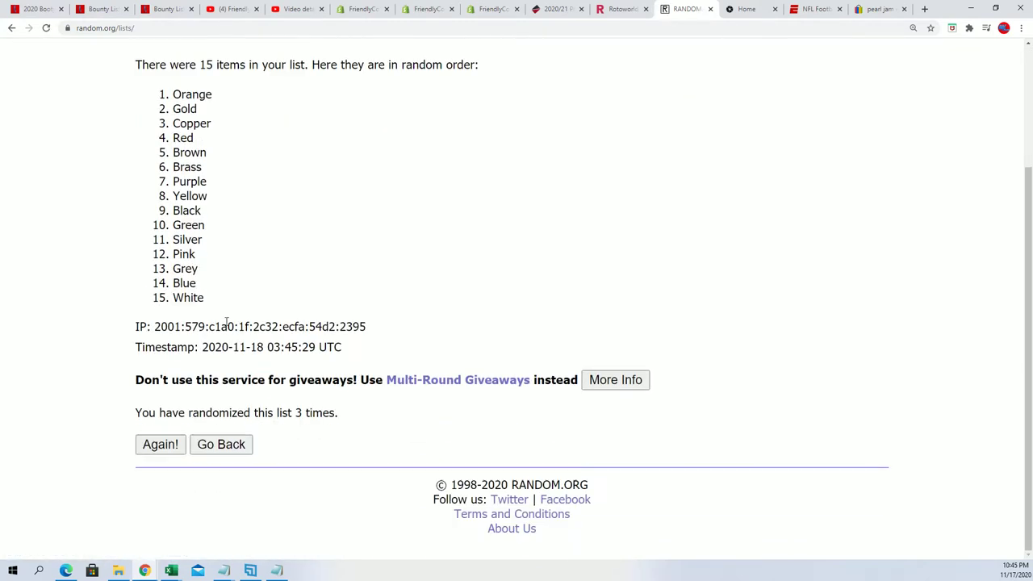
{"action": "left_click", "coordinate": [158, 444]}
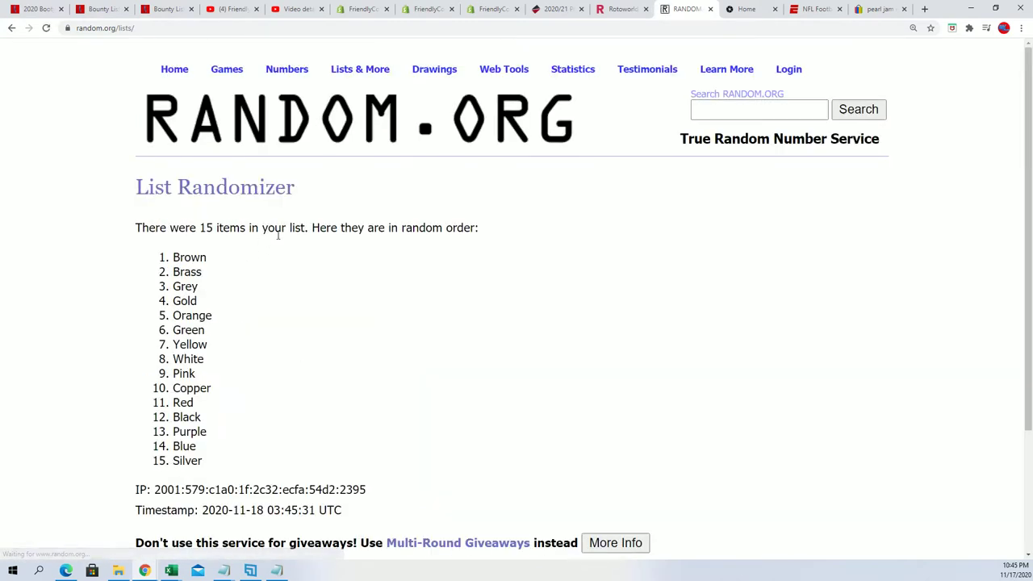
{"action": "scroll", "coordinate": [258, 250], "scroll_direction": "down", "scroll_amount": 2}
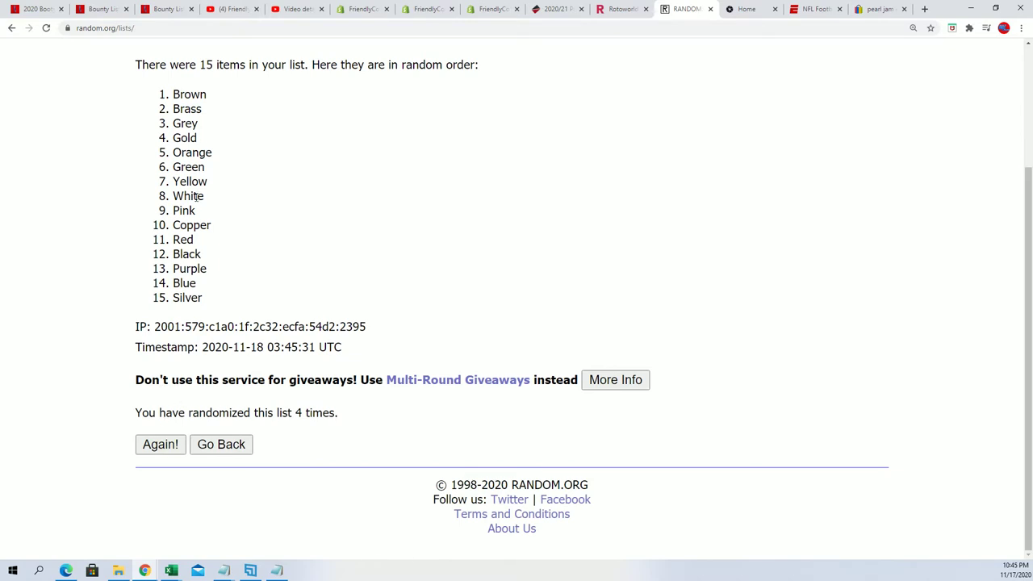
{"action": "left_click", "coordinate": [159, 444]}
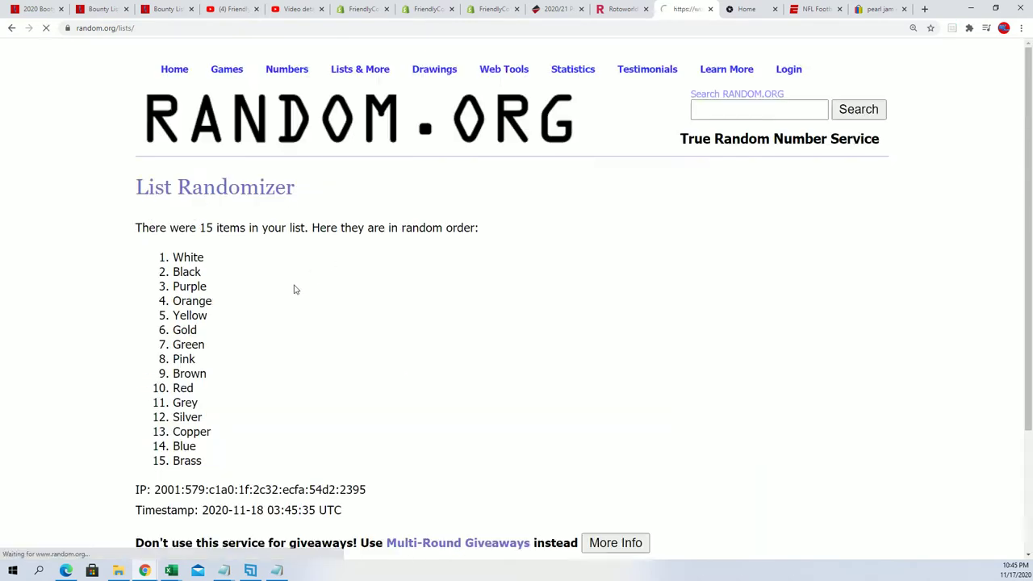
{"action": "scroll", "coordinate": [297, 275], "scroll_direction": "down", "scroll_amount": 2}
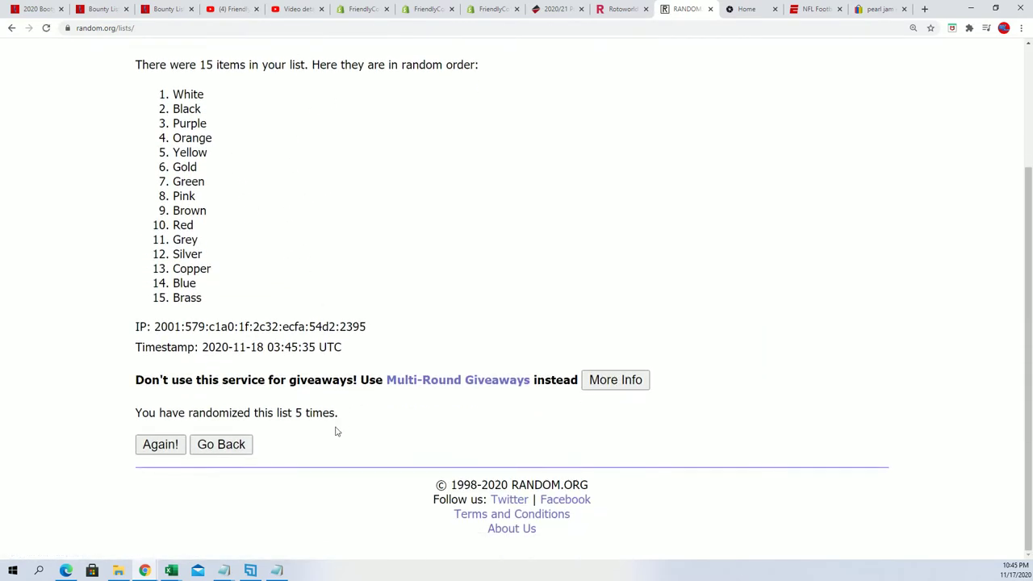
{"action": "left_click", "coordinate": [160, 444]}
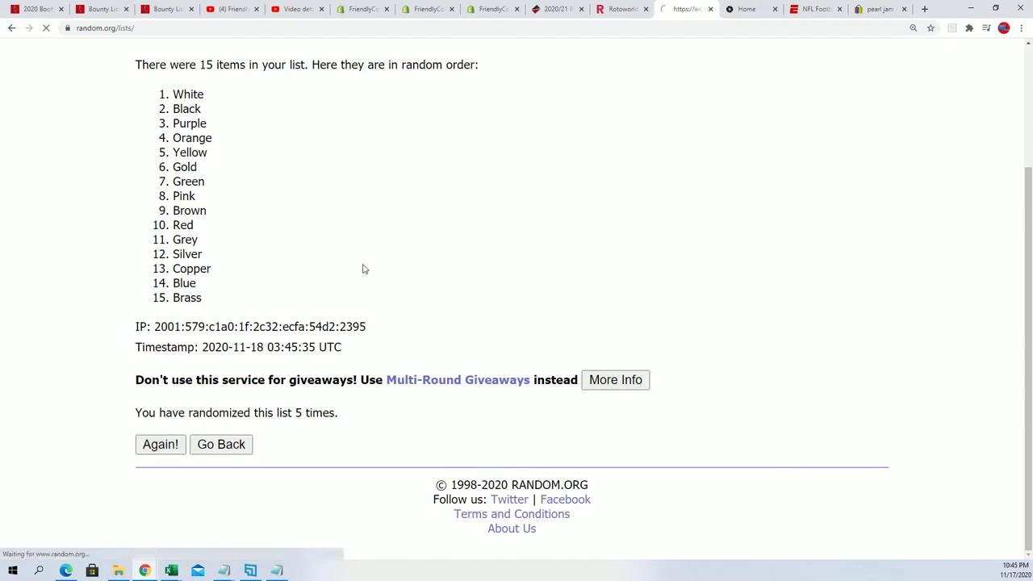
{"action": "scroll", "coordinate": [347, 388], "scroll_direction": "down", "scroll_amount": 2}
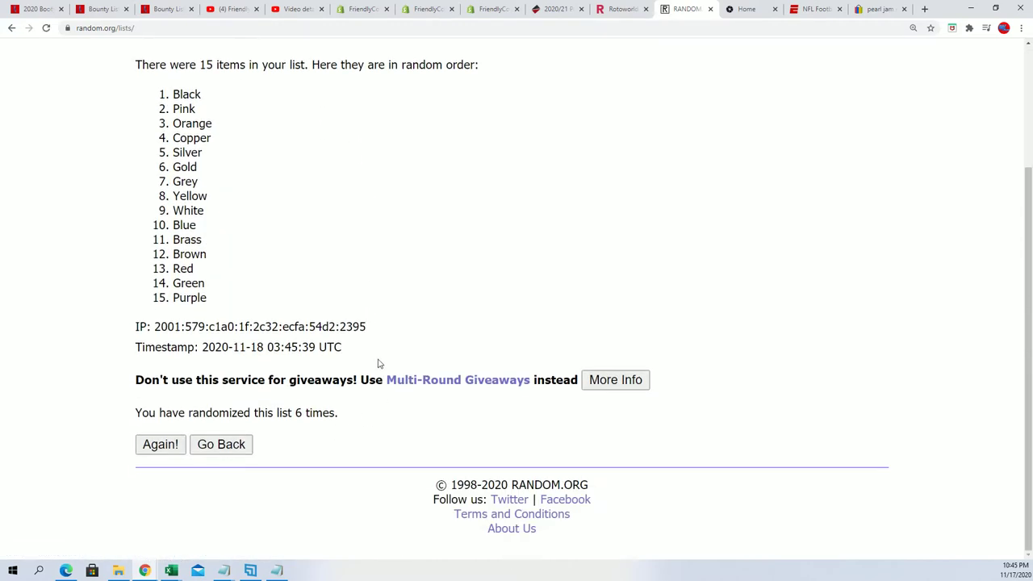
{"action": "left_click", "coordinate": [154, 445]}
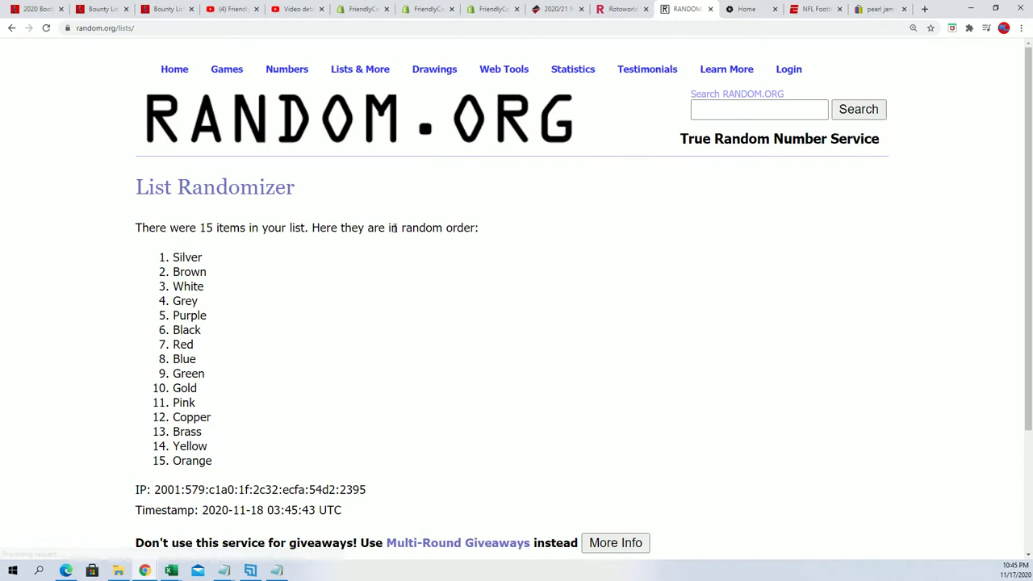
{"action": "scroll", "coordinate": [343, 178], "scroll_direction": "down", "scroll_amount": 3}
Select and copy the whole shuffled colour list.
{"action": "mouse_move", "coordinate": [174, 137]}
{"action": "left_mouse_down"}
{"action": "mouse_move", "coordinate": [210, 167]}
{"action": "mouse_move", "coordinate": [195, 355]}
{"action": "mouse_move", "coordinate": [227, 358]}
{"action": "left_mouse_up"}
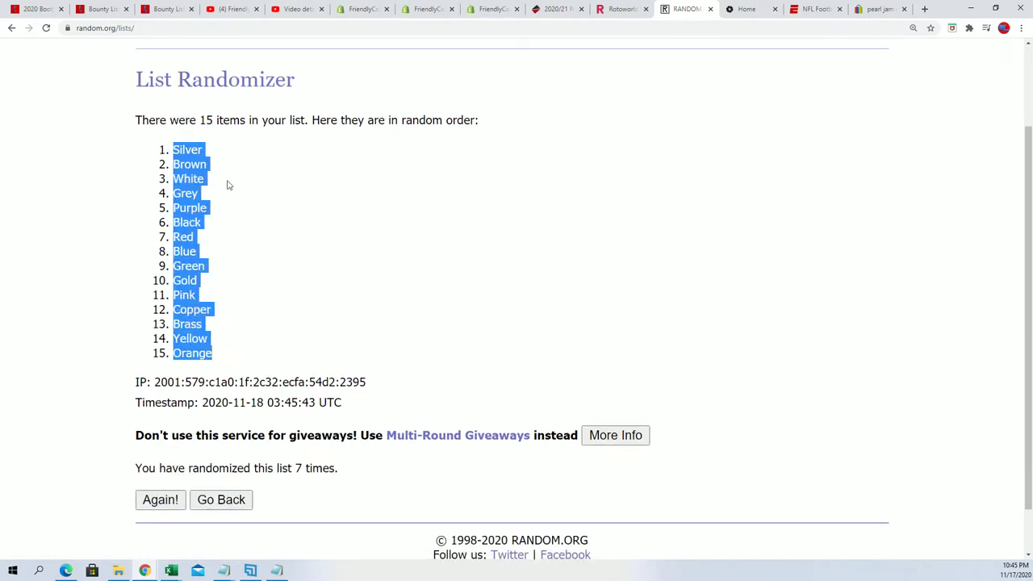
{"action": "right_click", "coordinate": [181, 166]}
{"action": "left_click", "coordinate": [204, 179]}
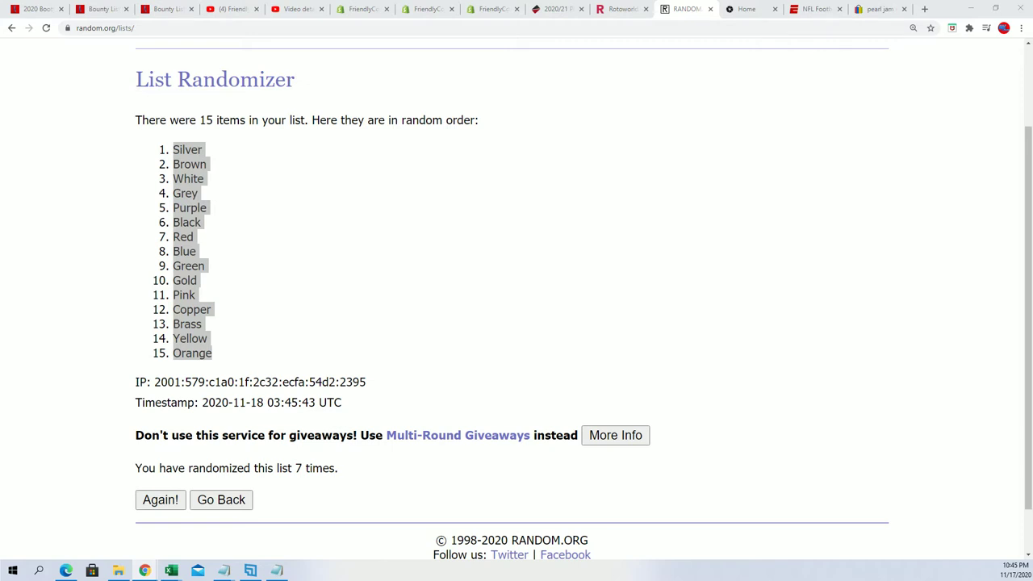
Paste the shuffled colours as Text into B2:B16 and narrow column A to fit the names.
{"action": "left_click", "coordinate": [170, 571]}
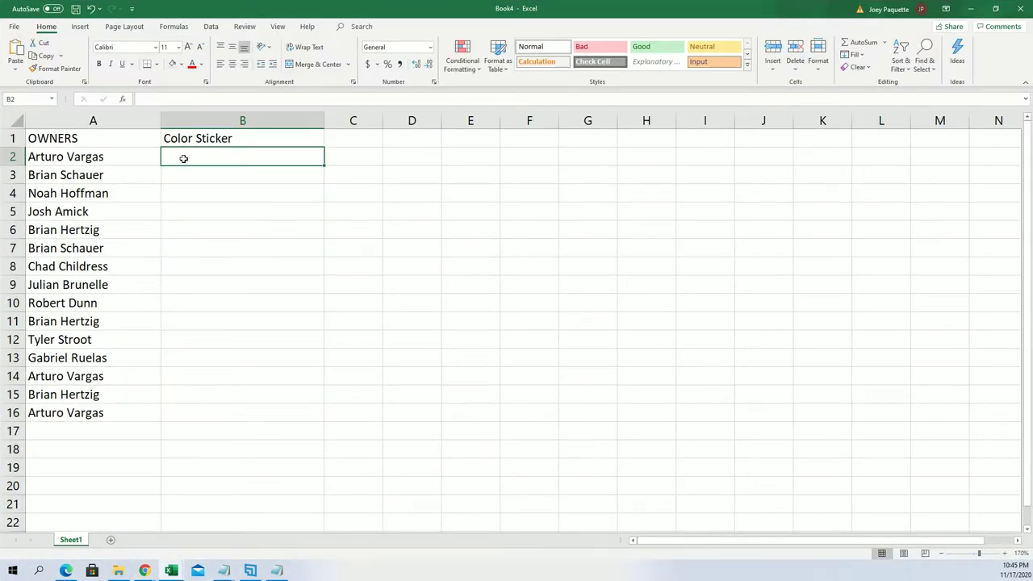
{"action": "right_click", "coordinate": [172, 157]}
{"action": "left_click", "coordinate": [199, 224]}
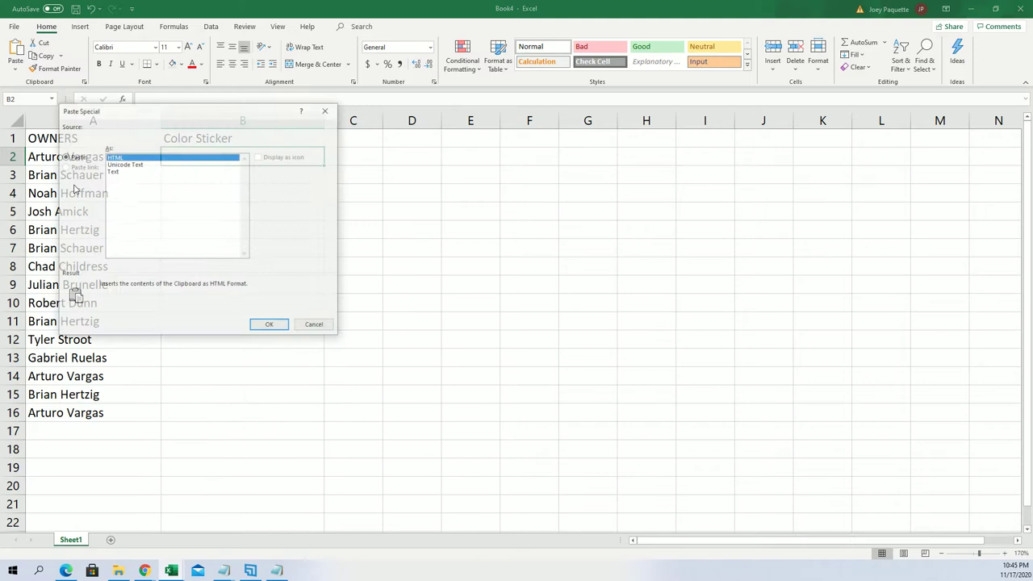
{"action": "left_click", "coordinate": [113, 171]}
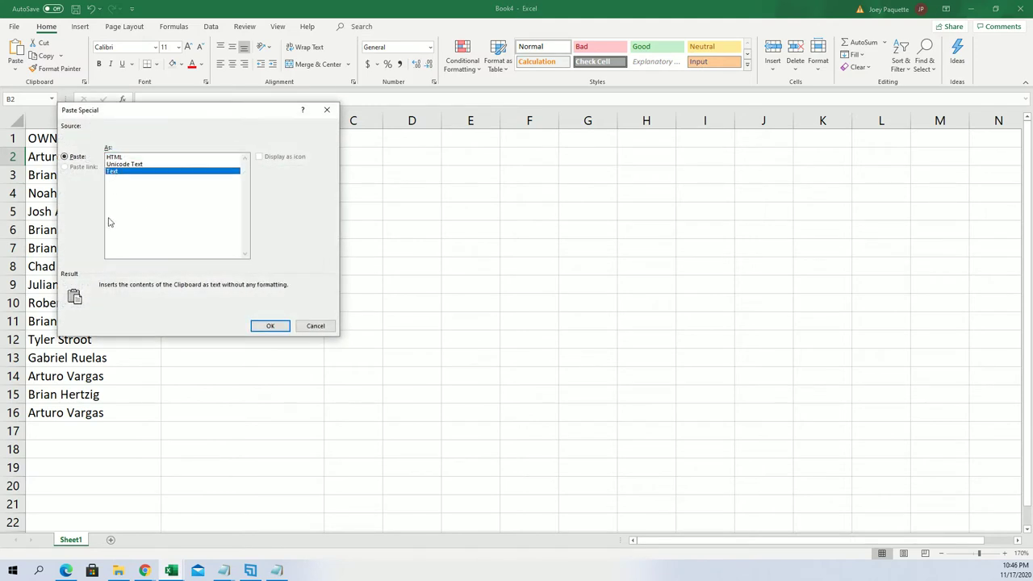
{"action": "left_click", "coordinate": [267, 327]}
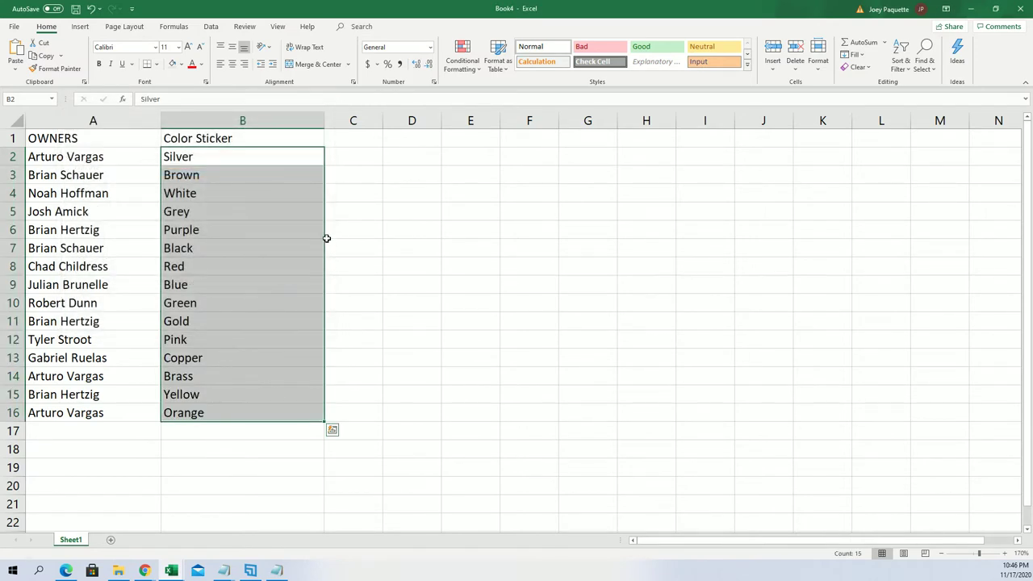
{"action": "left_click", "coordinate": [138, 122]}
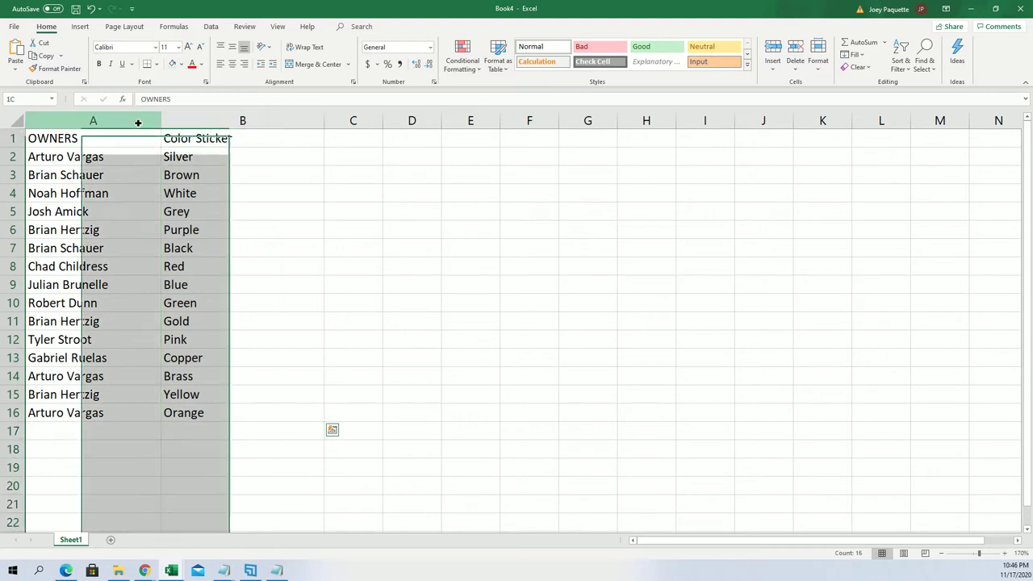
{"action": "left_click_drag", "start_coordinate": [161, 123], "coordinate": [113, 127]}
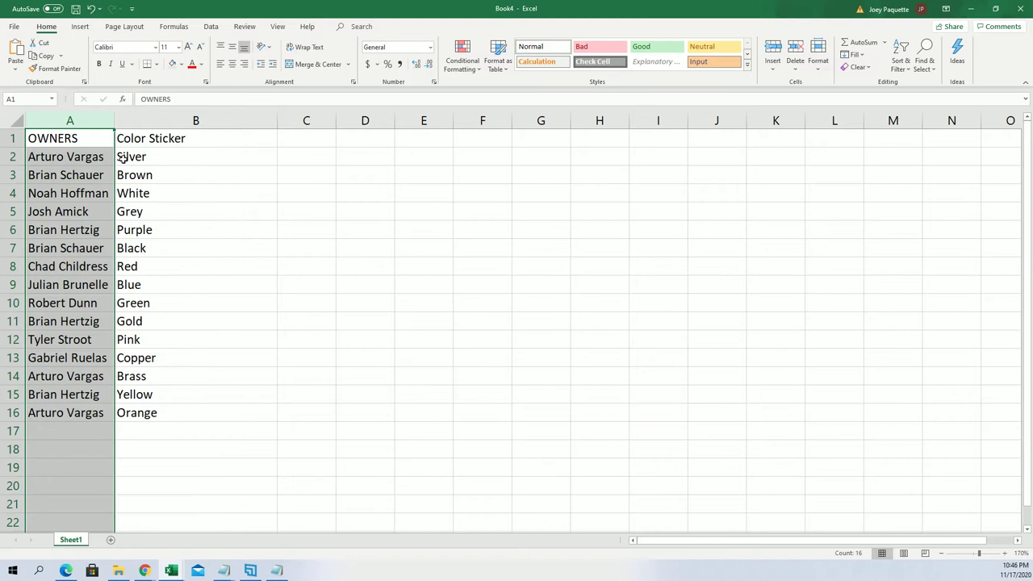
Check the Silver pairing in B2 and the Brown pairing in B3.
{"action": "left_click", "coordinate": [140, 158]}
{"action": "left_click", "coordinate": [165, 176]}
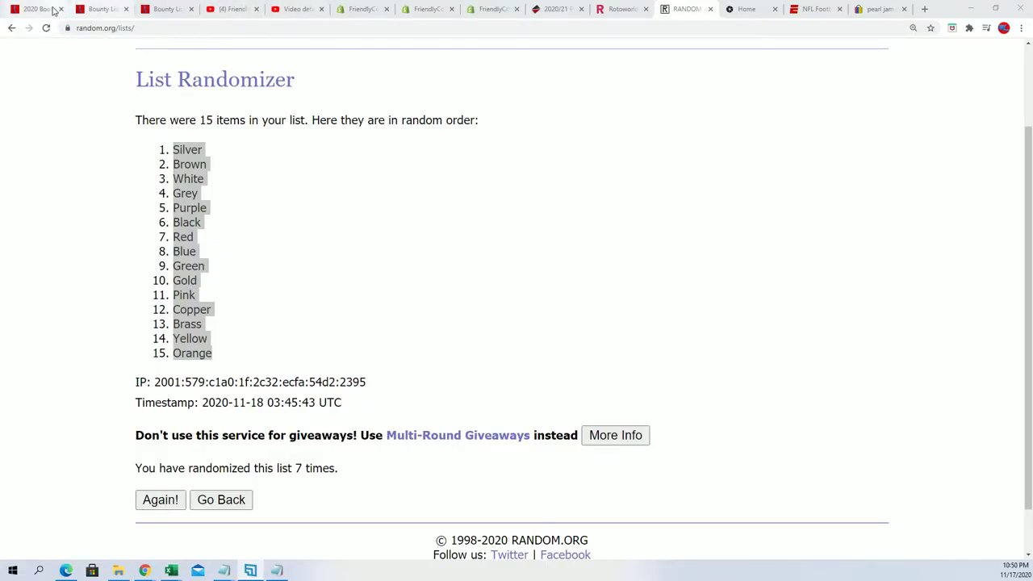
Go to the 2020 Booty Box page and open the Pop Art Posters collection.
{"action": "left_click", "coordinate": [32, 9]}
{"action": "scroll", "coordinate": [548, 258], "scroll_direction": "up", "scroll_amount": 3}
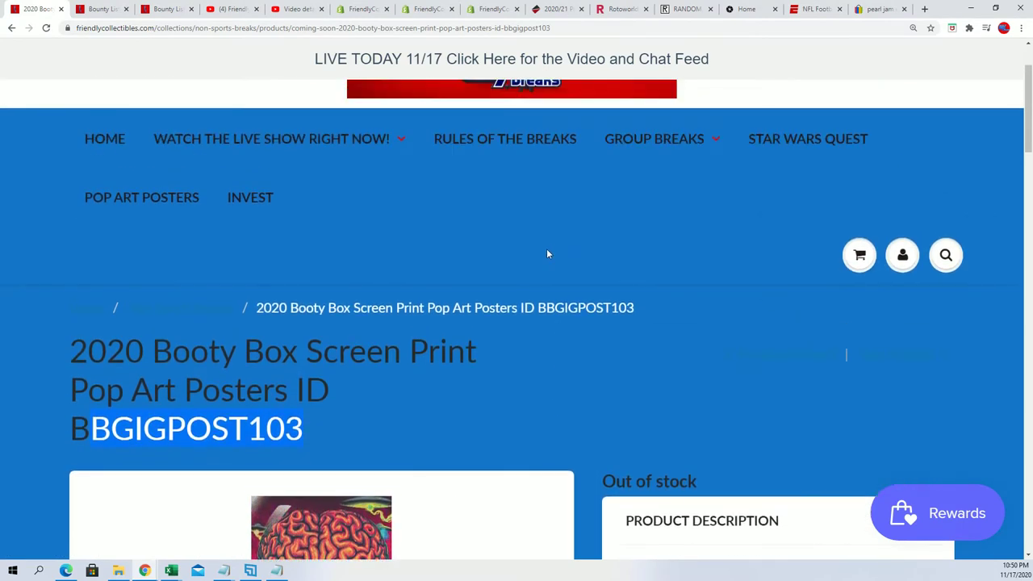
{"action": "scroll", "coordinate": [556, 267], "scroll_direction": "up", "scroll_amount": 2}
{"action": "left_click", "coordinate": [147, 199]}
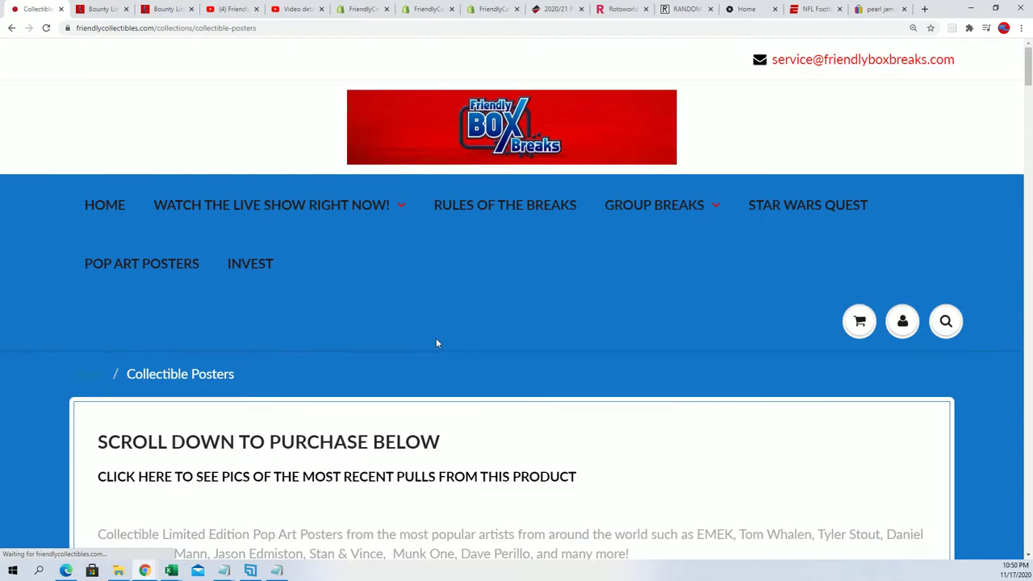
Find Emek's Foo Fighters 1/1 poster and bring up its ticket list page.
{"action": "scroll", "coordinate": [436, 343], "scroll_direction": "down", "scroll_amount": 10}
{"action": "scroll", "coordinate": [419, 351], "scroll_direction": "down", "scroll_amount": 15}
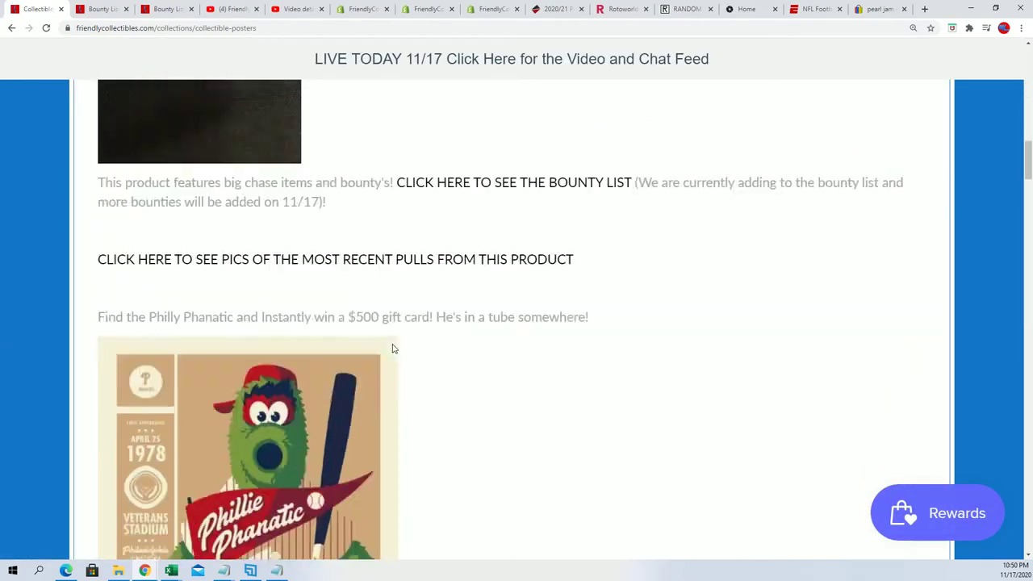
{"action": "scroll", "coordinate": [397, 355], "scroll_direction": "down", "scroll_amount": 20}
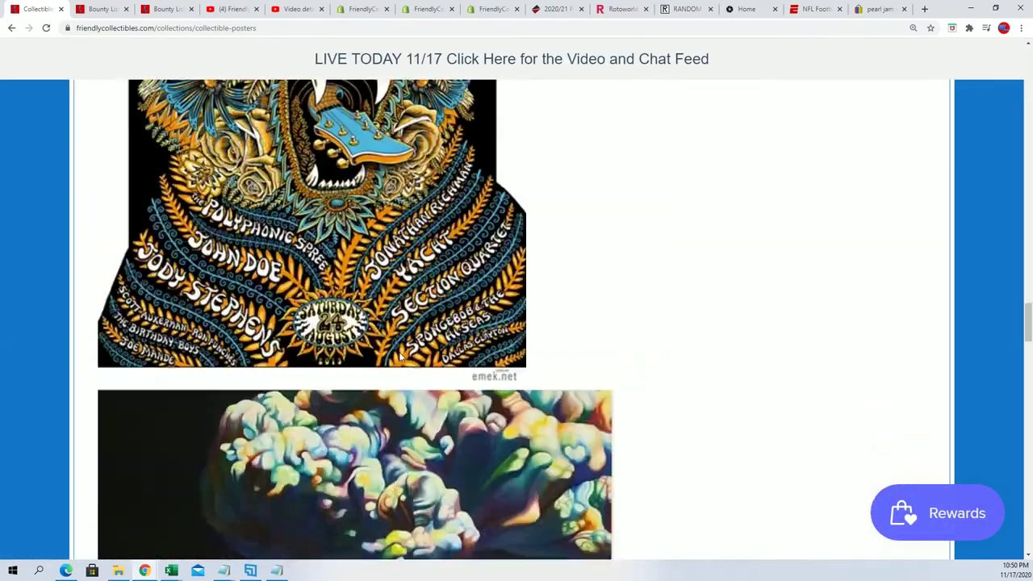
{"action": "scroll", "coordinate": [404, 354], "scroll_direction": "up", "scroll_amount": 2}
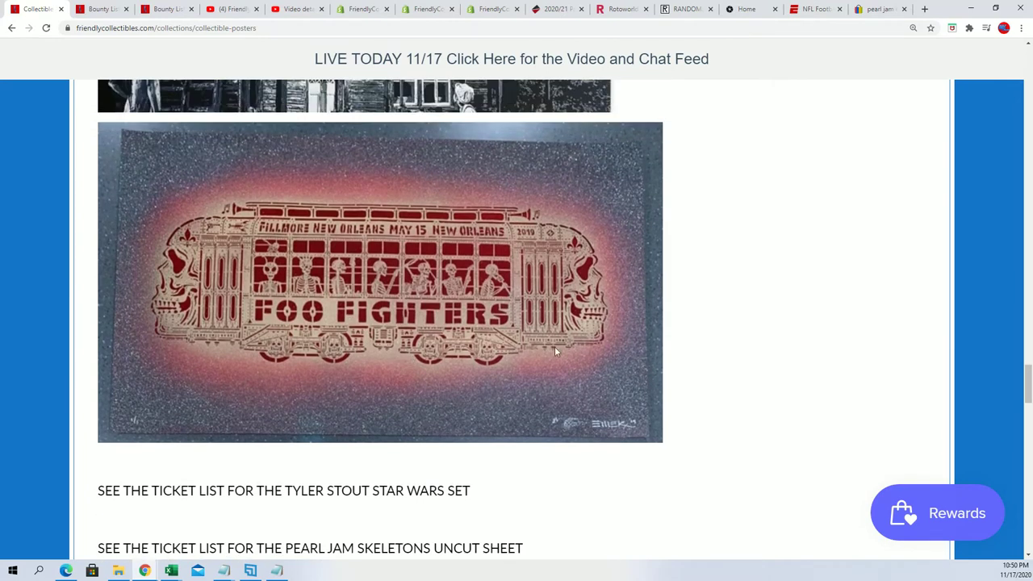
{"action": "scroll", "coordinate": [337, 357], "scroll_direction": "down", "scroll_amount": 3}
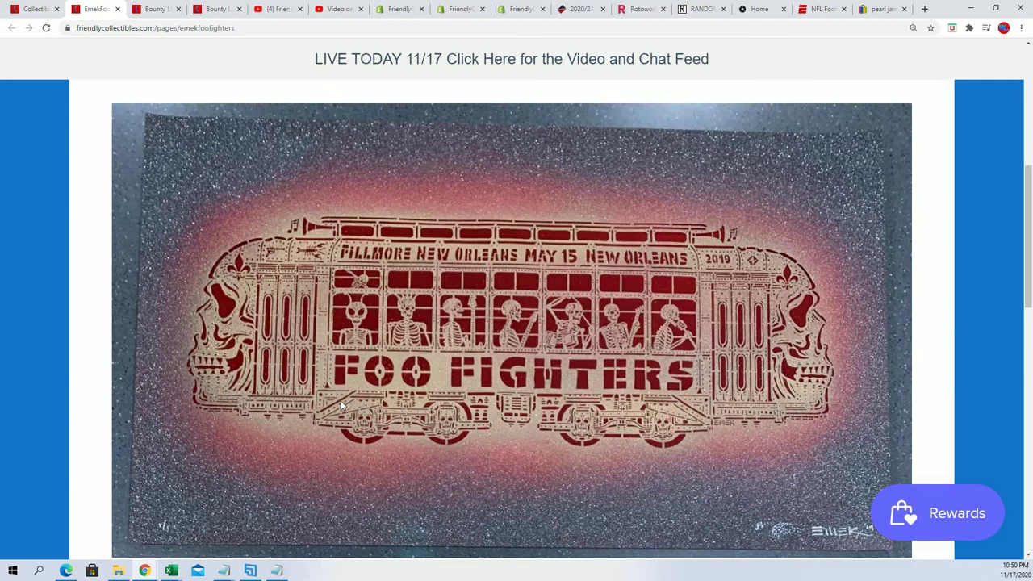
{"action": "scroll", "coordinate": [344, 400], "scroll_direction": "down", "scroll_amount": 2}
{"action": "scroll", "coordinate": [342, 406], "scroll_direction": "down", "scroll_amount": 2}
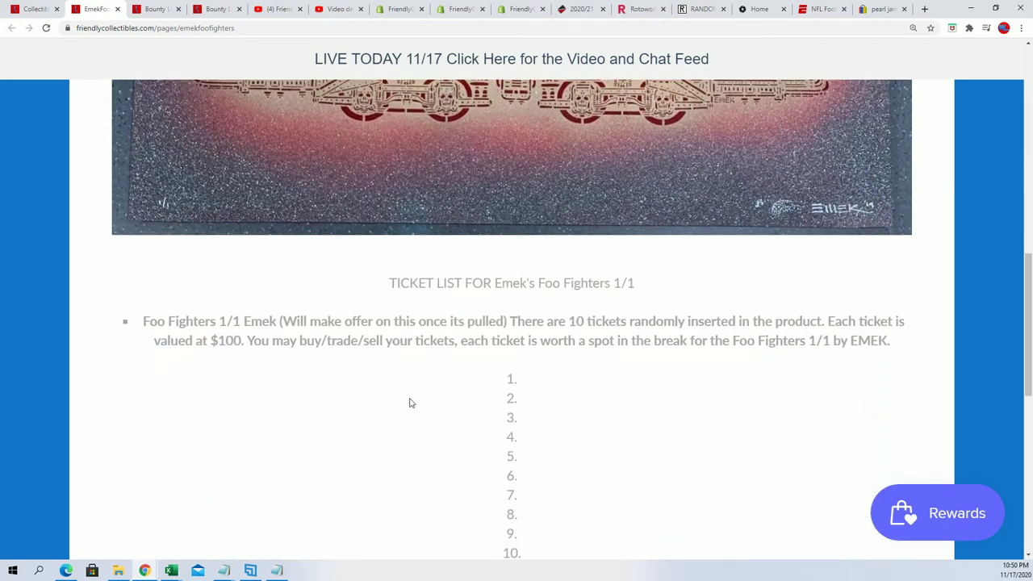
{"action": "scroll", "coordinate": [452, 408], "scroll_direction": "down", "scroll_amount": 2}
{"action": "left_click_drag", "start_coordinate": [521, 376], "coordinate": [482, 392]}
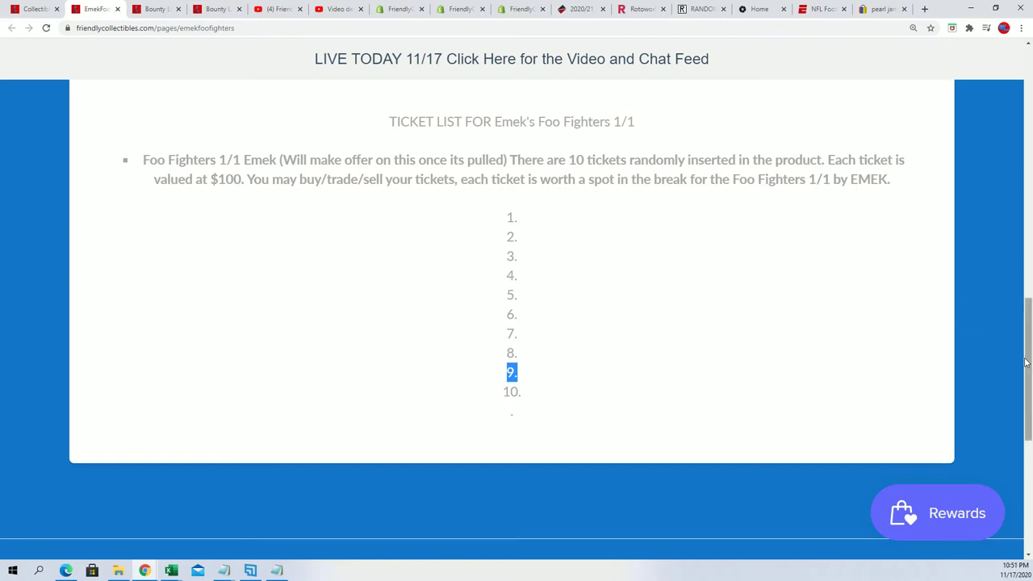
{"action": "left_click_drag", "start_coordinate": [1031, 364], "coordinate": [1027, 242]}
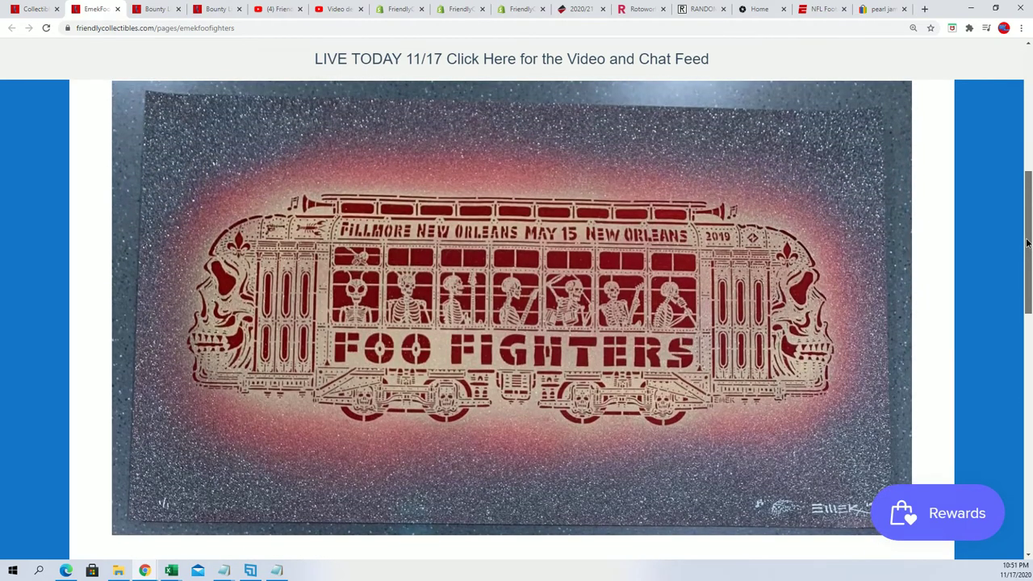